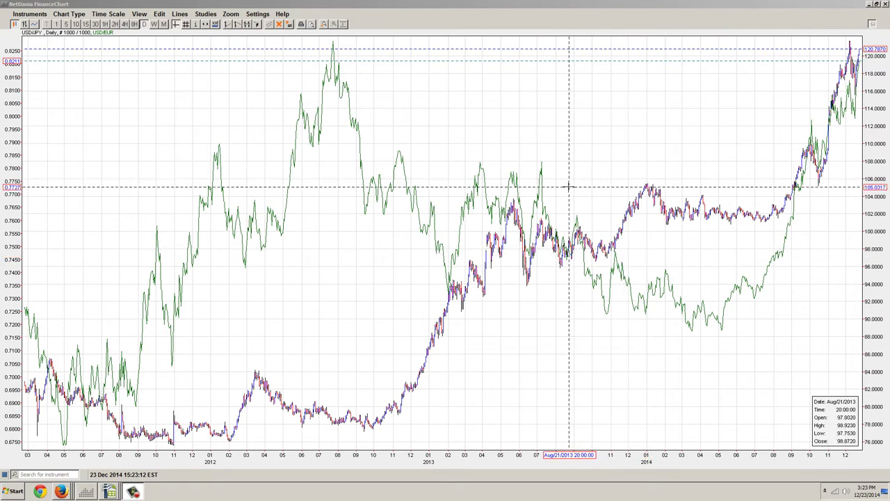
Step: Open the full instrument explorer and collapse the expanded US dollar branch under Cross Rates
click(24, 14)
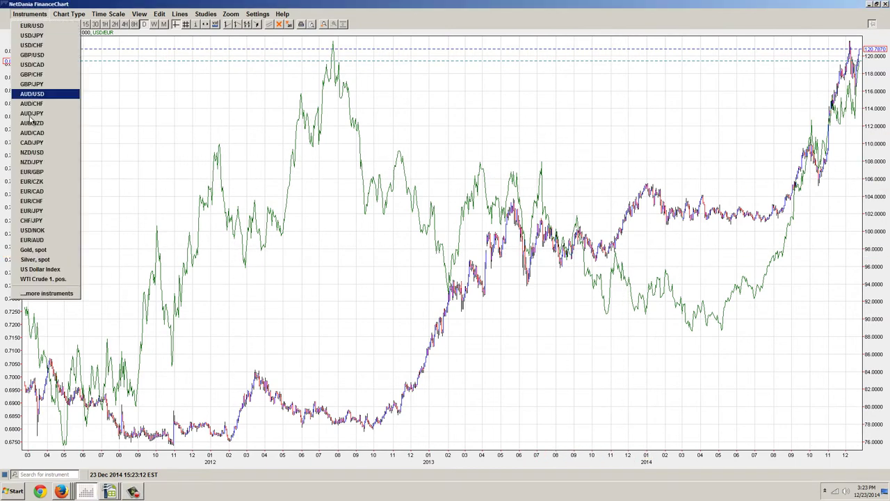
click(76, 292)
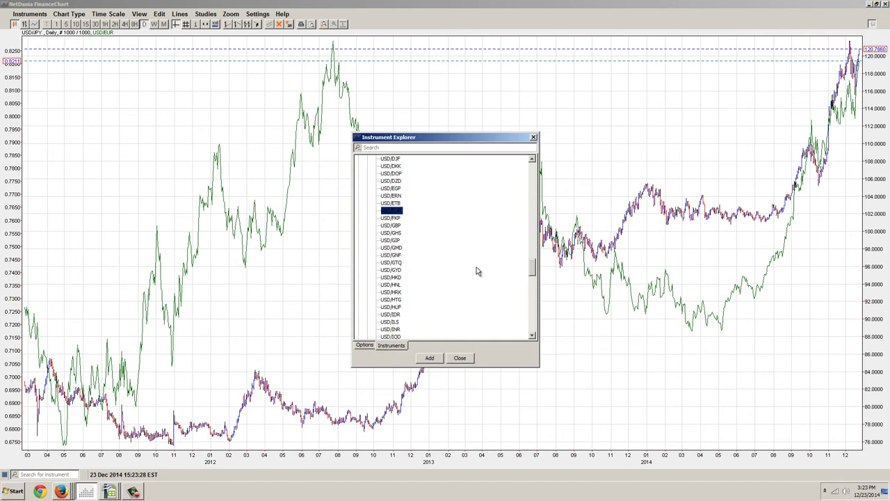
scroll(479, 268, up, 5)
scroll(426, 230, up, 8)
click(366, 251)
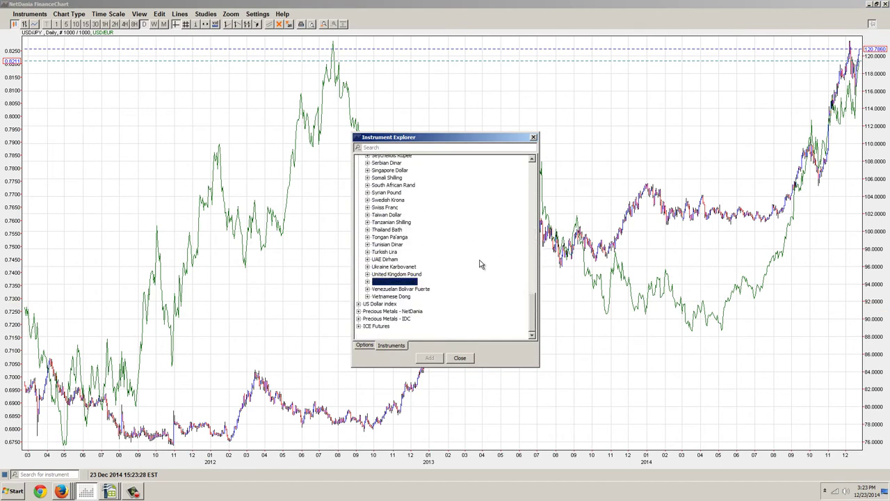
scroll(478, 261, up, 5)
scroll(477, 261, up, 20)
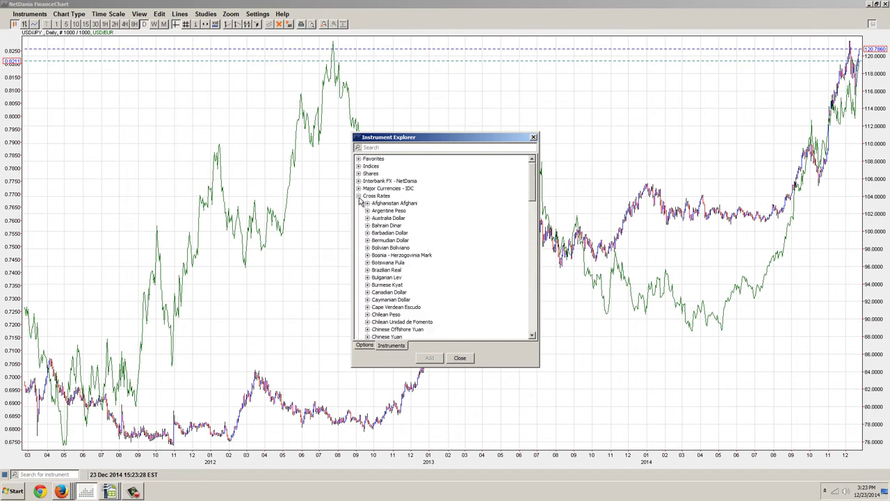
Step: Replace the current chart with USD/RUB from the Russian Ruble group of Cross Rates and close the instrument explorer
click(358, 196)
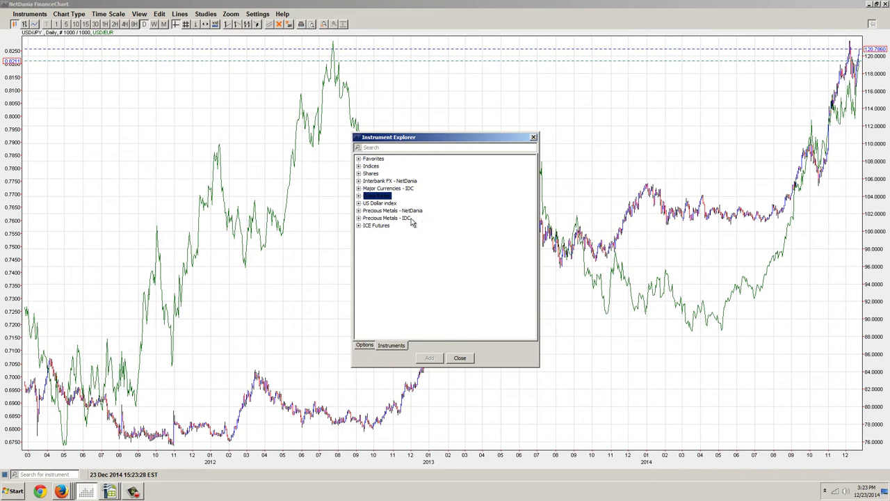
click(358, 195)
scroll(466, 233, down, 7)
drag(533, 230, 529, 292)
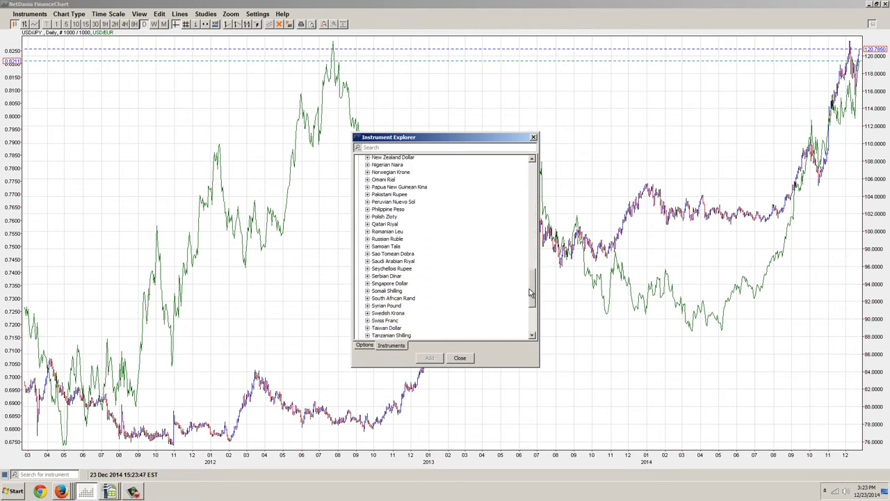
click(367, 239)
scroll(532, 269, down, 3)
double_click(397, 266)
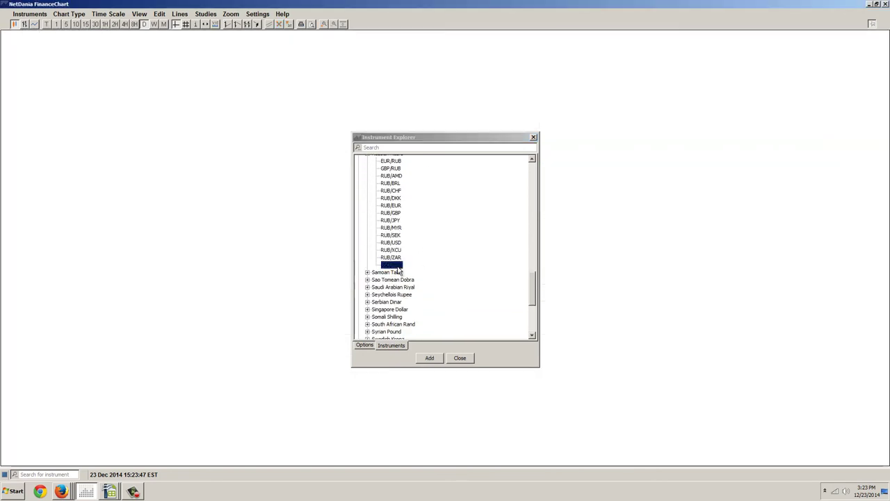
click(461, 358)
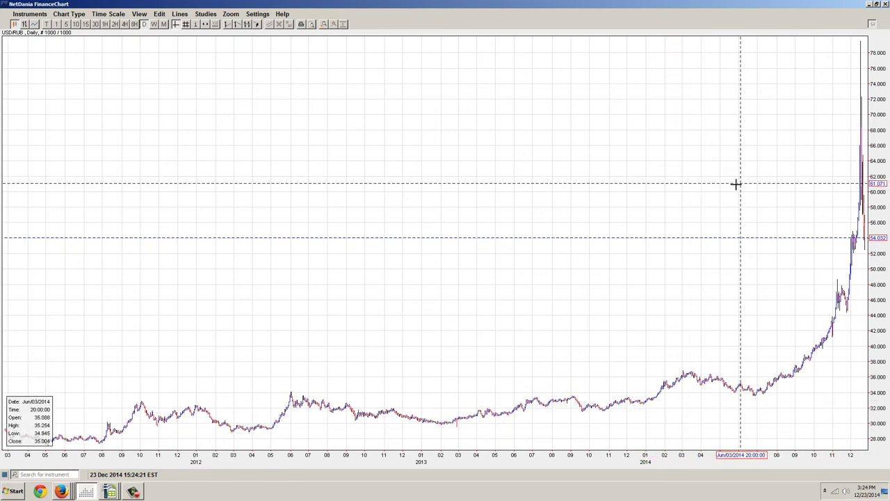
Step: Load USD/CNY from the Chinese Yuan group of Cross Rates as the new chart and close the instrument explorer
click(29, 14)
click(56, 349)
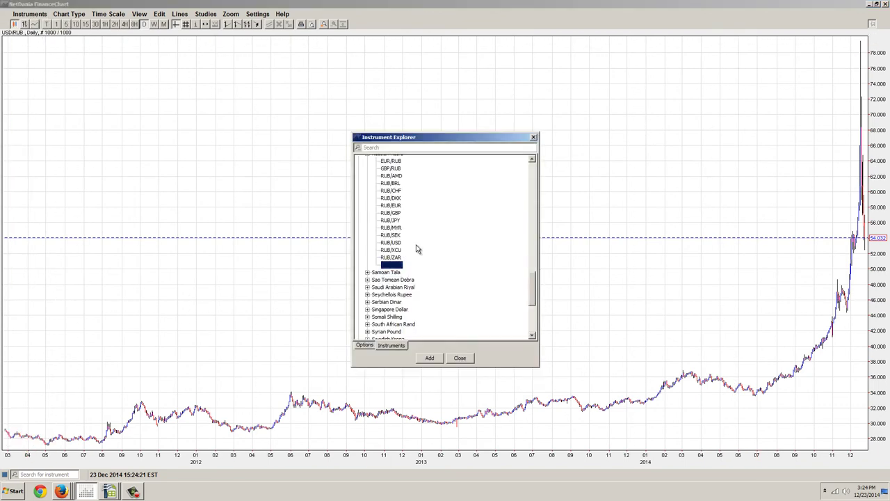
scroll(417, 249, up, 15)
scroll(417, 249, up, 6)
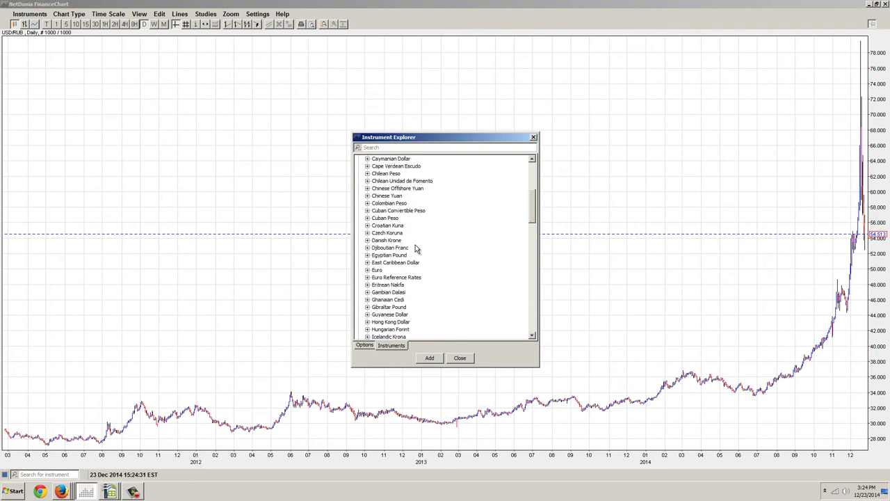
click(368, 196)
drag(532, 209, 537, 226)
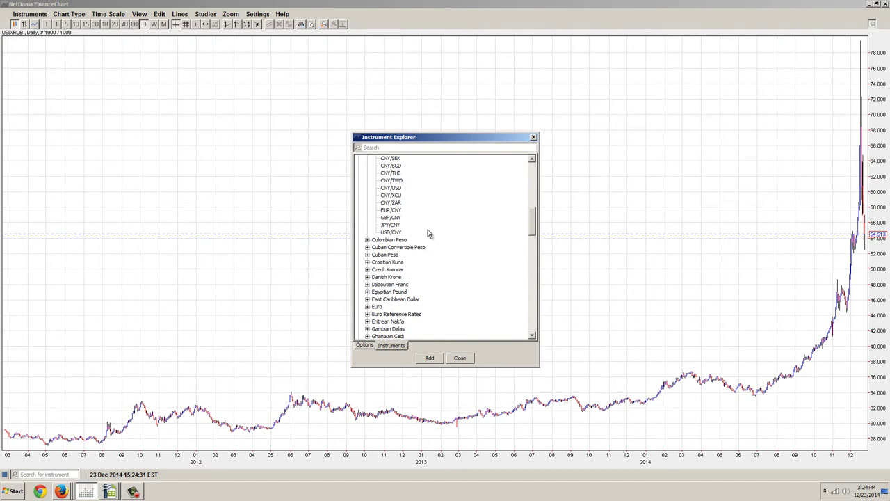
double_click(393, 232)
click(431, 297)
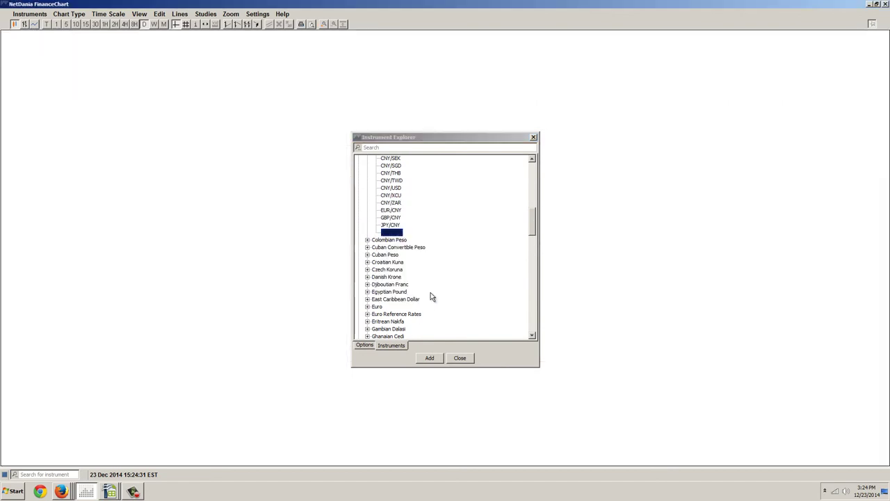
click(460, 358)
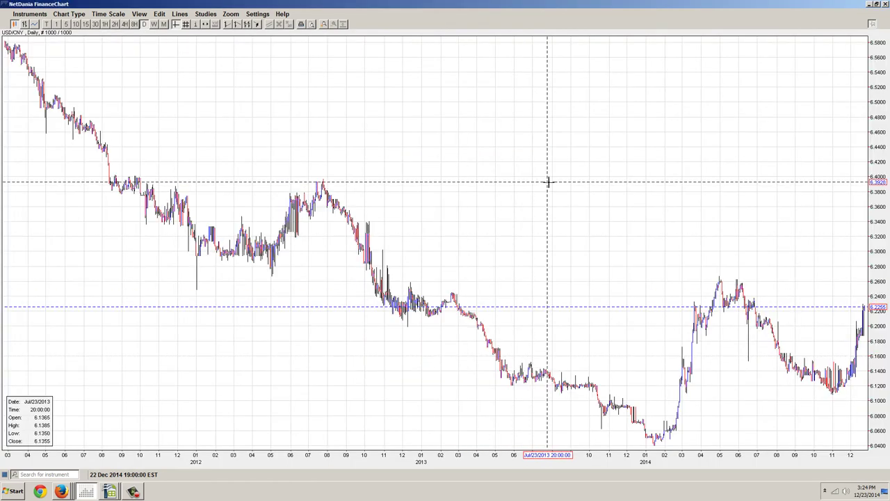
Step: Switch the USD/CNY chart to the weekly time scale
click(102, 15)
click(109, 132)
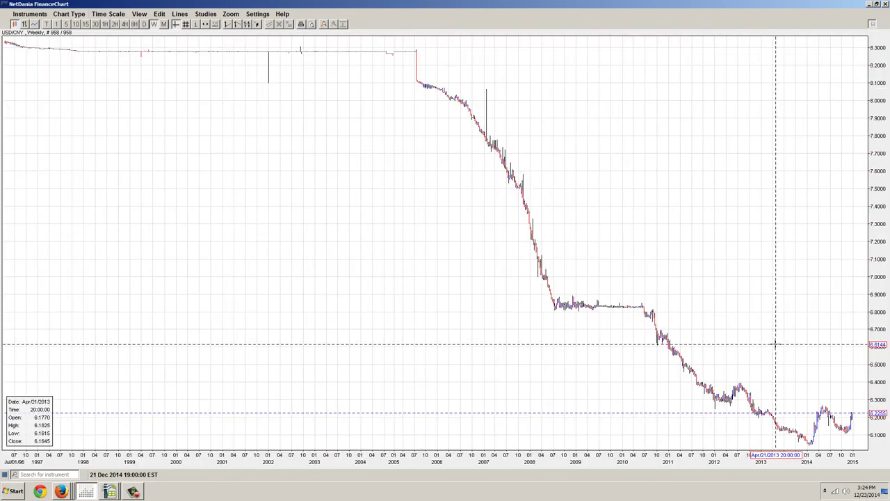
scroll(807, 314, up, 2)
scroll(807, 314, down, 2)
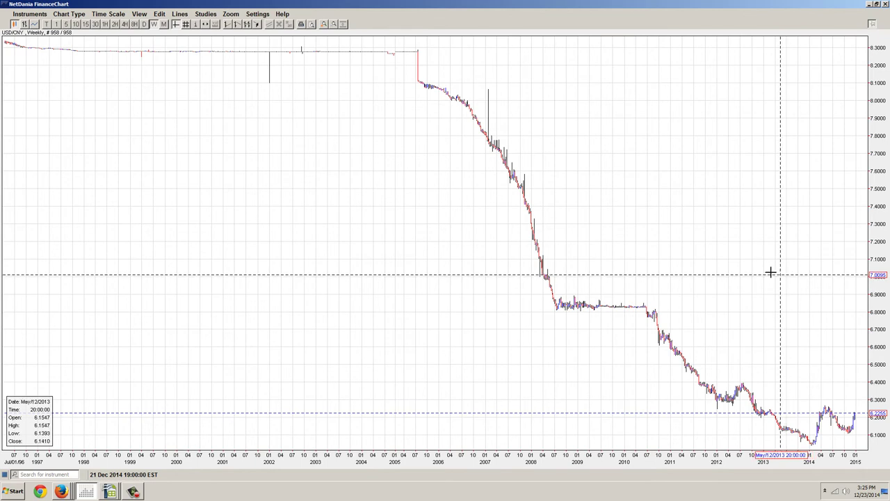
Step: Chart WTI Crude 1. pos. and extend its visible history back to before 2007
click(34, 16)
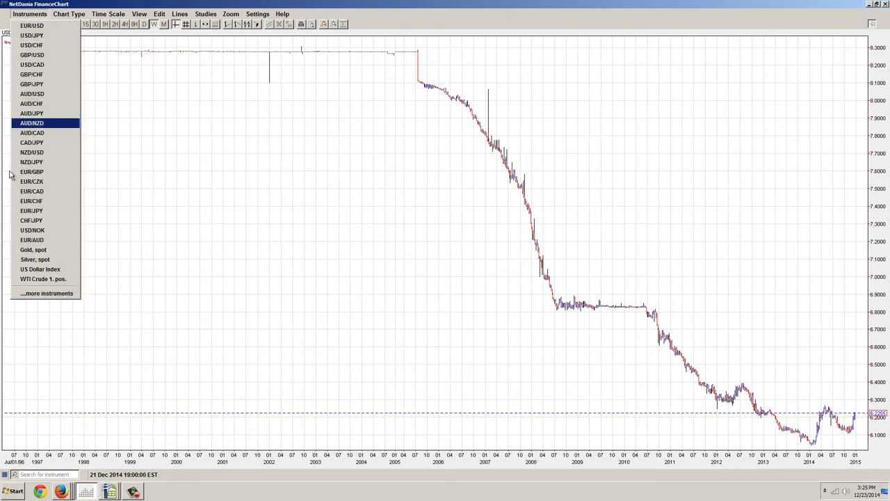
click(43, 279)
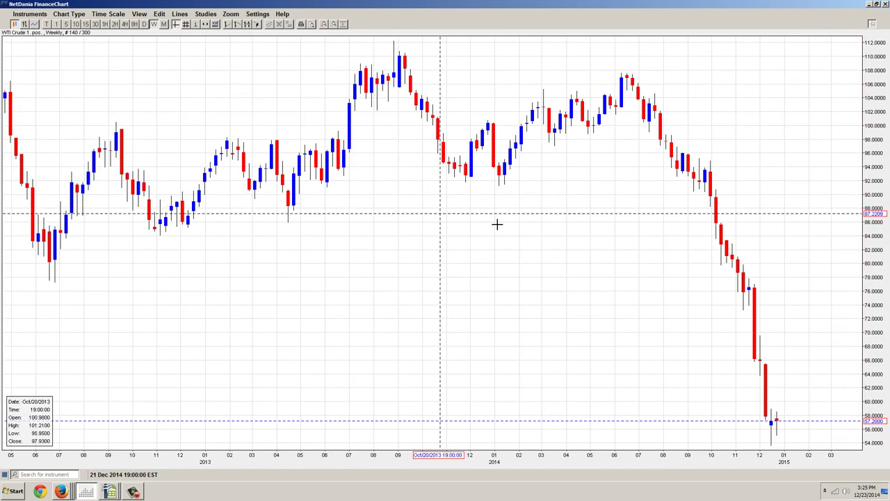
scroll(751, 271, down, 3)
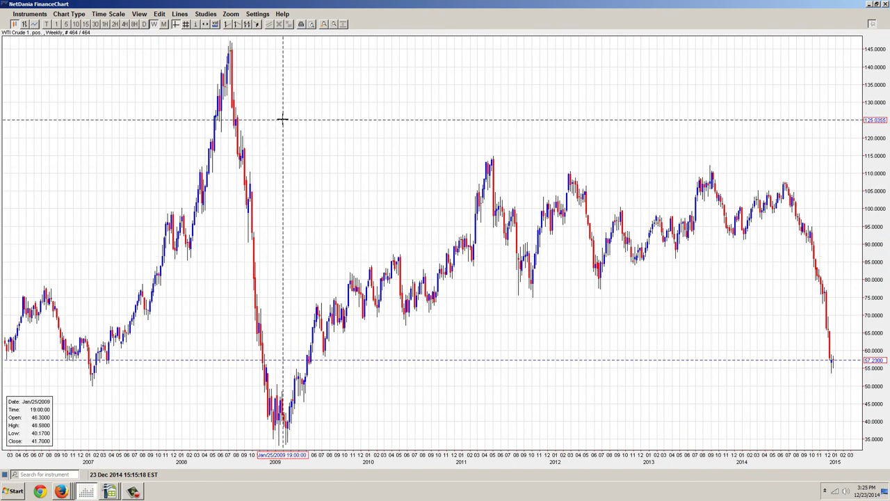
Step: Load Dow Jones Industrial 30 from the USA indices in the instrument explorer, with New as its target
click(29, 14)
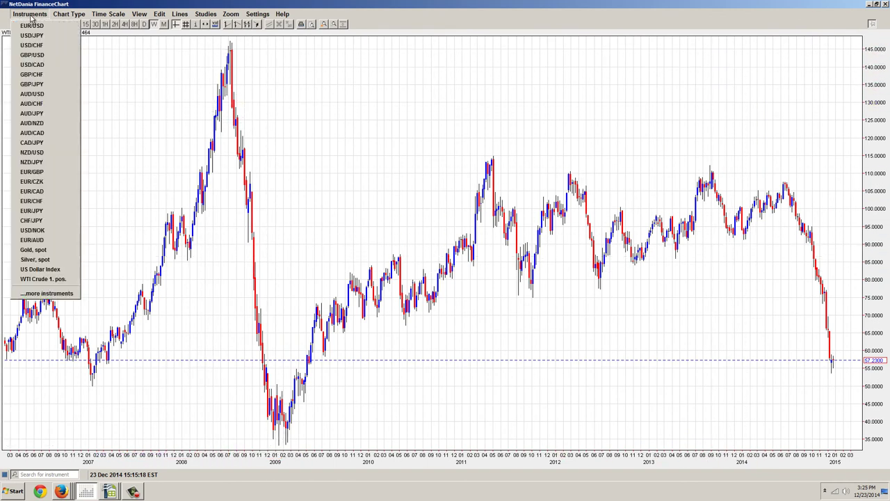
click(31, 293)
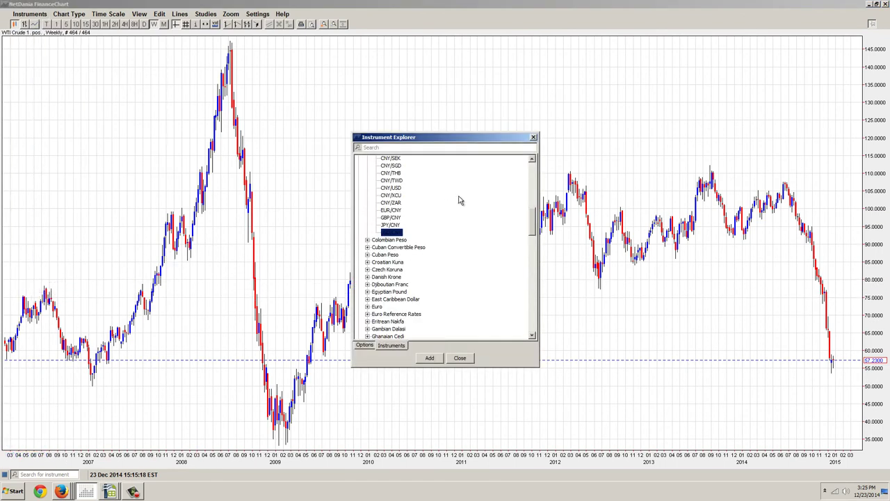
scroll(432, 203, up, 12)
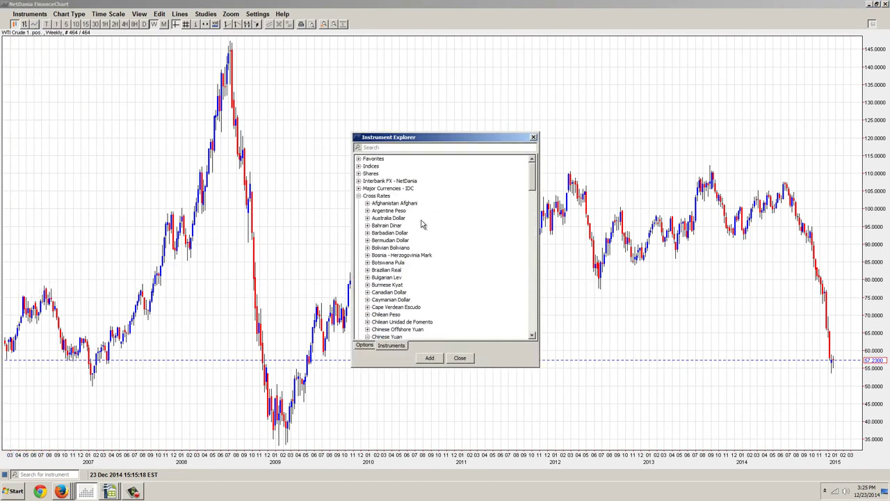
scroll(423, 224, down, 2)
scroll(406, 191, up, 1)
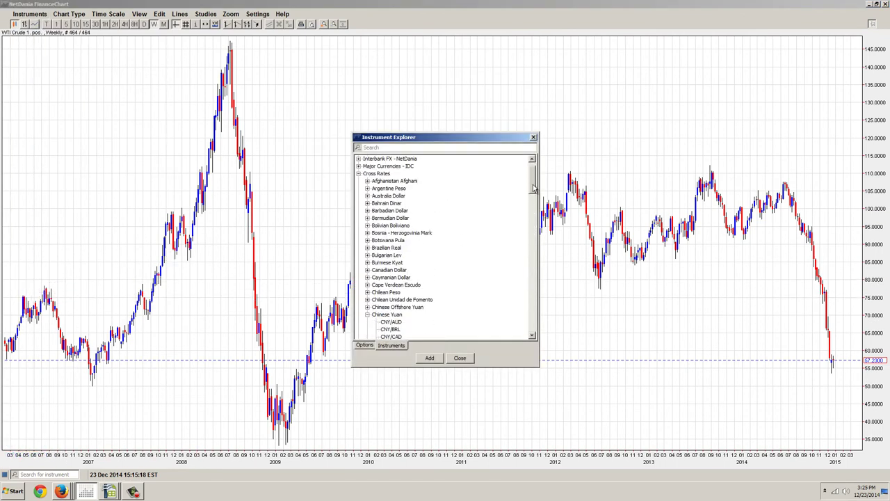
drag(535, 189, 535, 161)
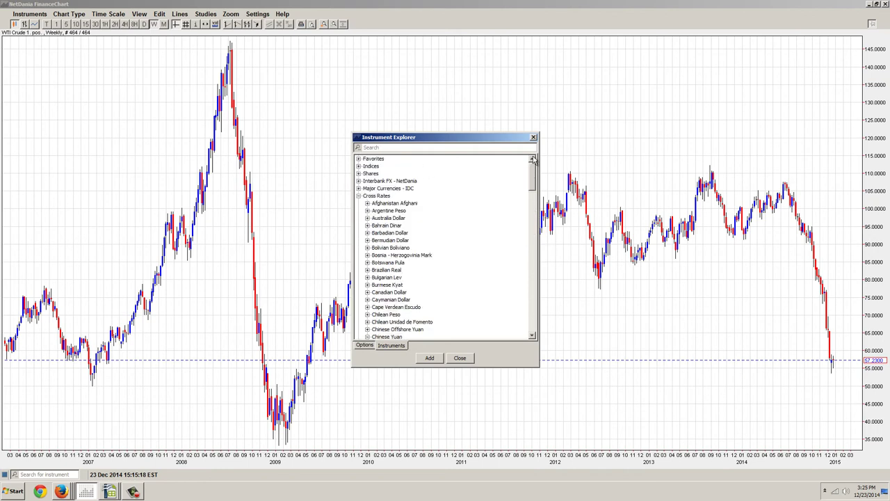
click(359, 167)
click(367, 314)
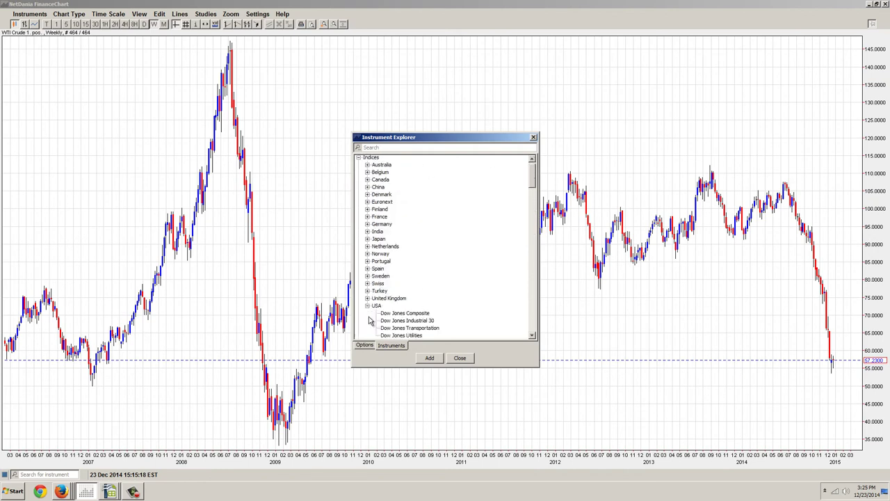
double_click(421, 321)
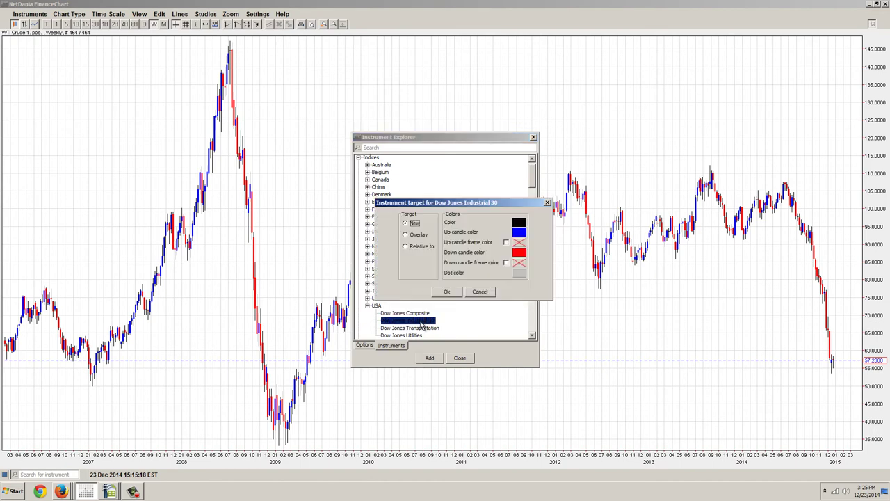
click(445, 297)
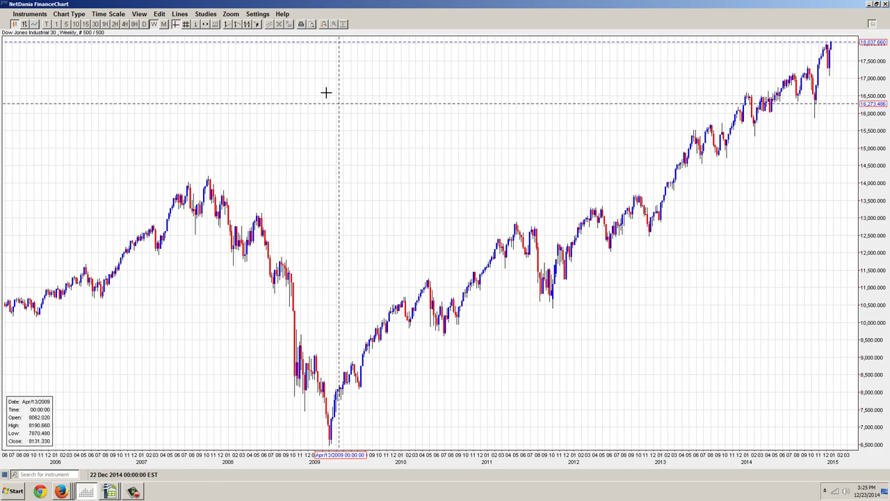
Step: View the Dow Jones Industrial 30 chart on the 30-minute and daily time scales
click(108, 14)
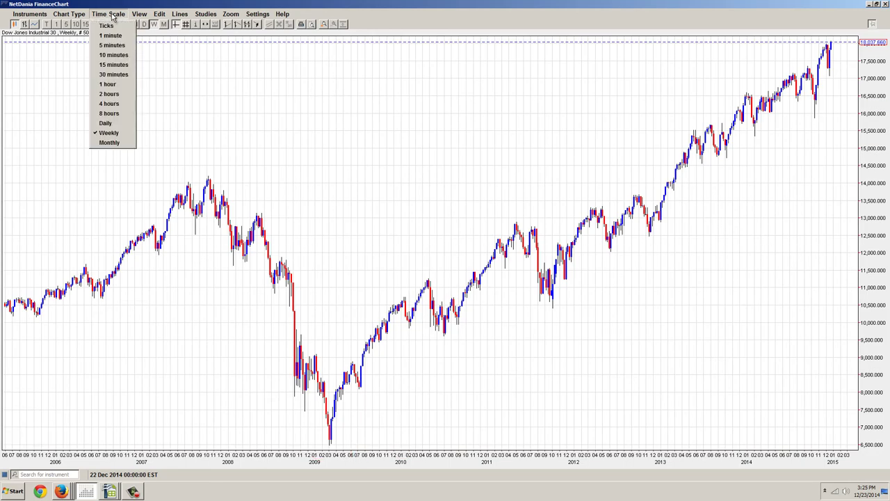
click(115, 74)
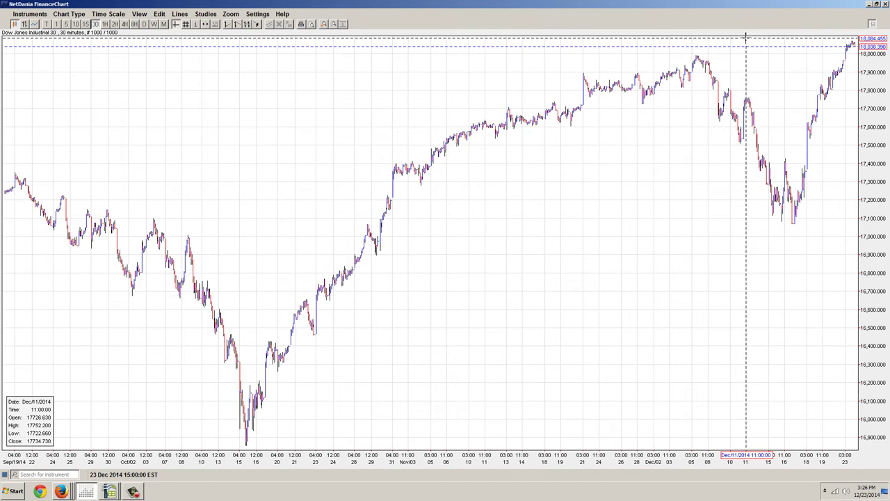
click(108, 14)
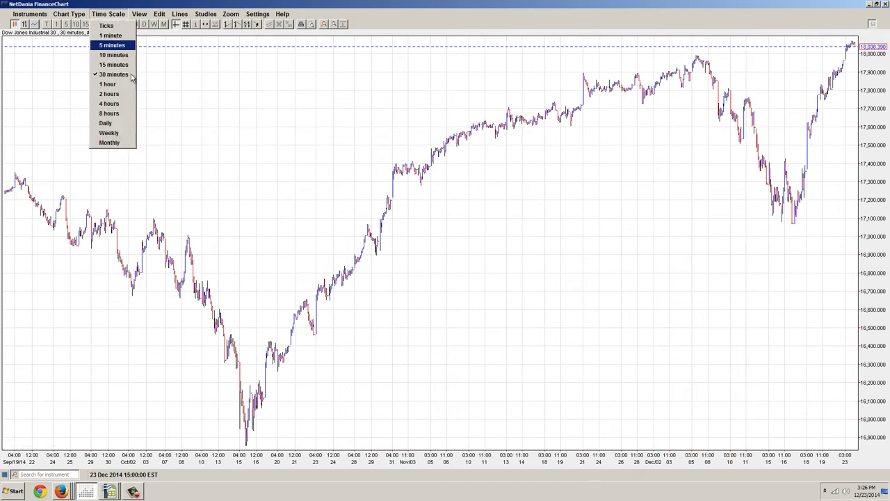
click(105, 123)
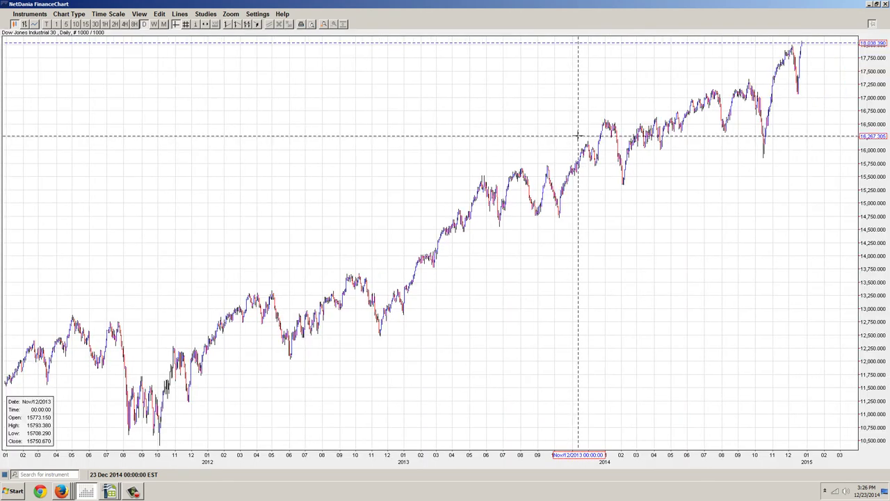
Step: Set the Dow Jones Industrial 30 chart to the weekly time scale and extend its visible history back to 1996
click(108, 14)
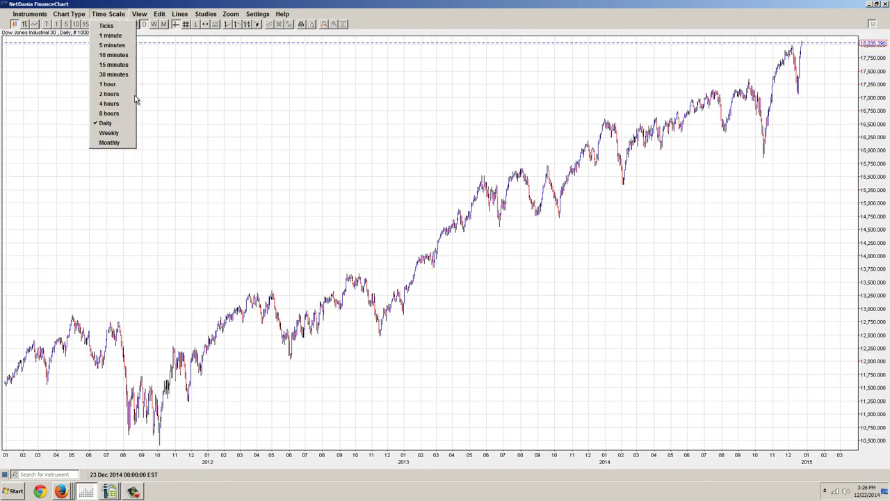
click(109, 133)
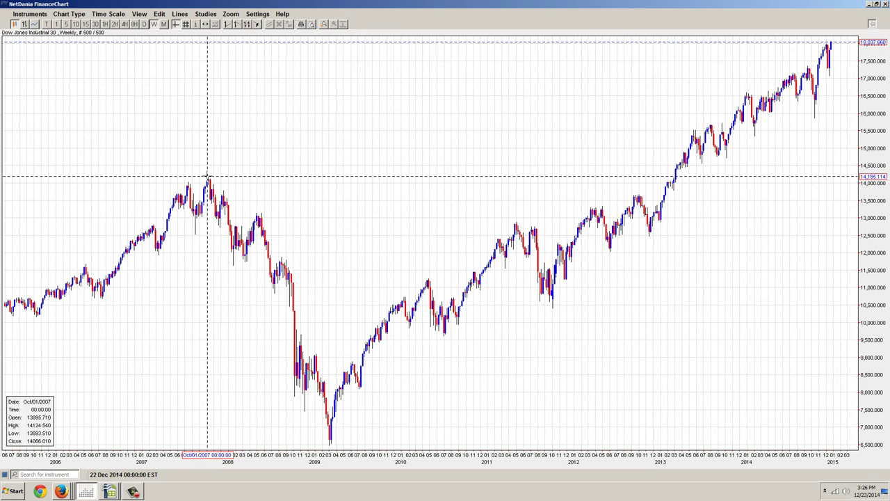
scroll(209, 178, down, 5)
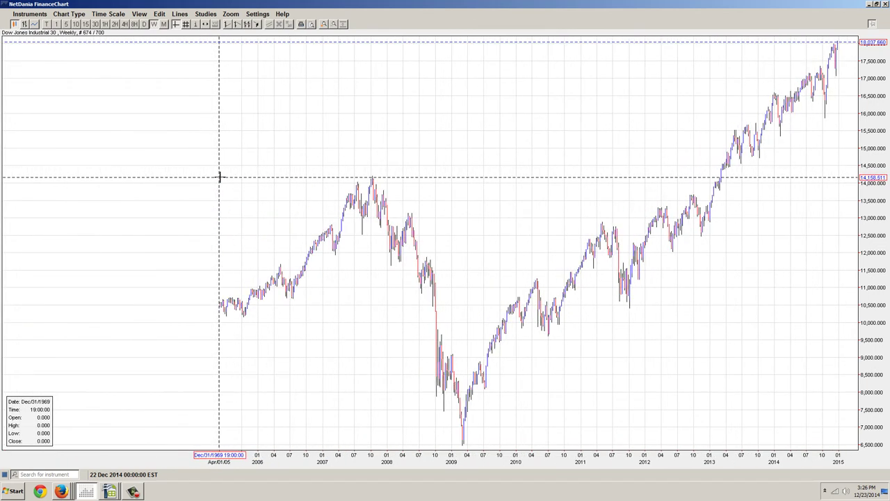
scroll(413, 179, down, 3)
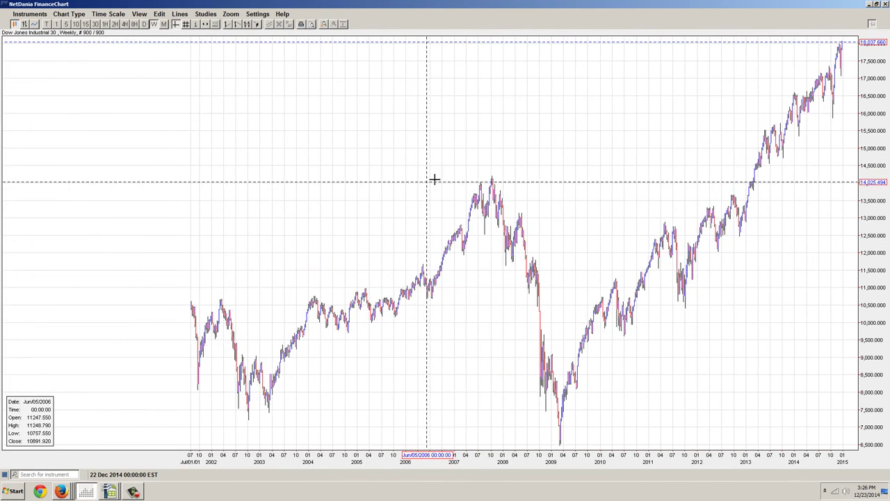
scroll(548, 153, down, 2)
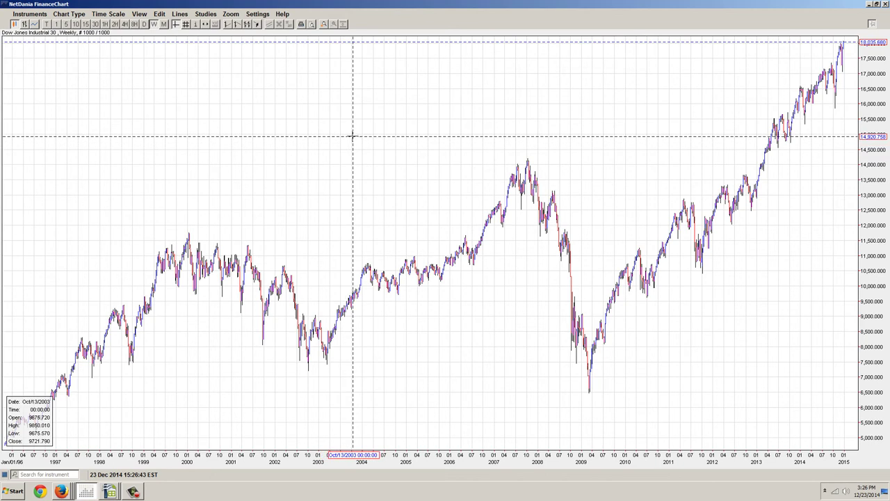
Step: Draw a High/Low trend line on the weekly Dow Jones Industrial 30 chart from the January 2000 peak to the late-2014 high
click(180, 13)
mouse_move(210, 31)
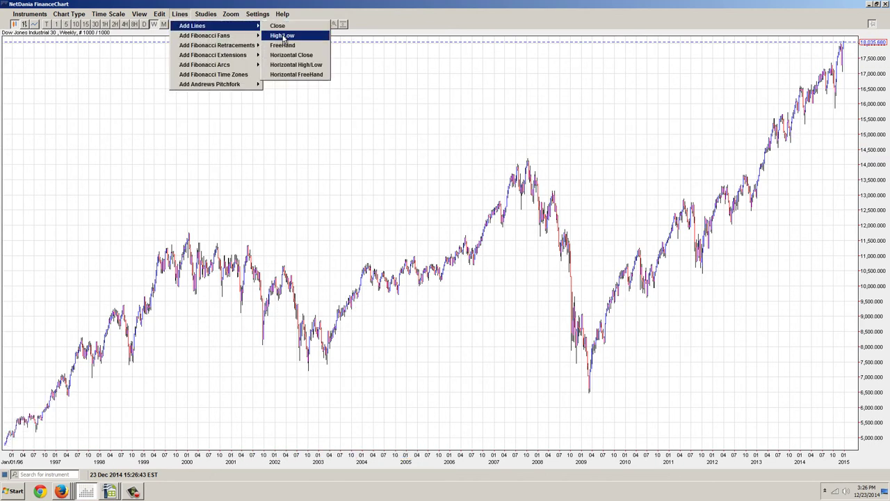
click(281, 37)
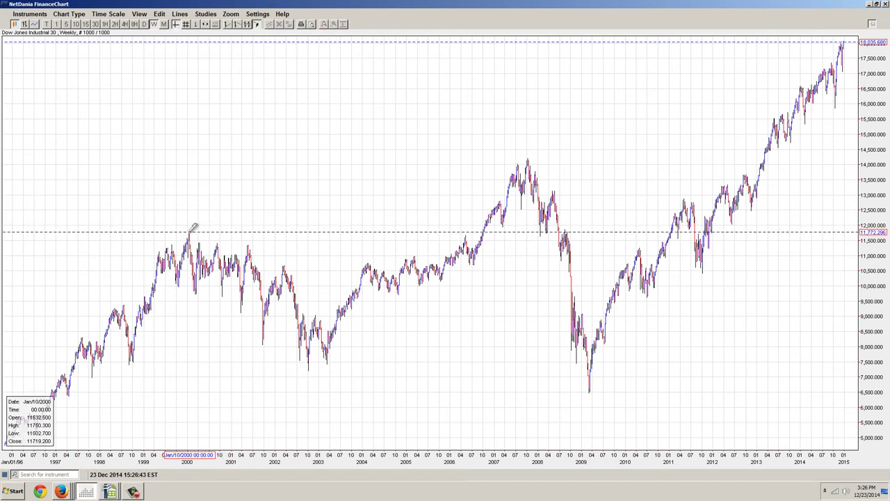
drag(195, 230, 763, 64)
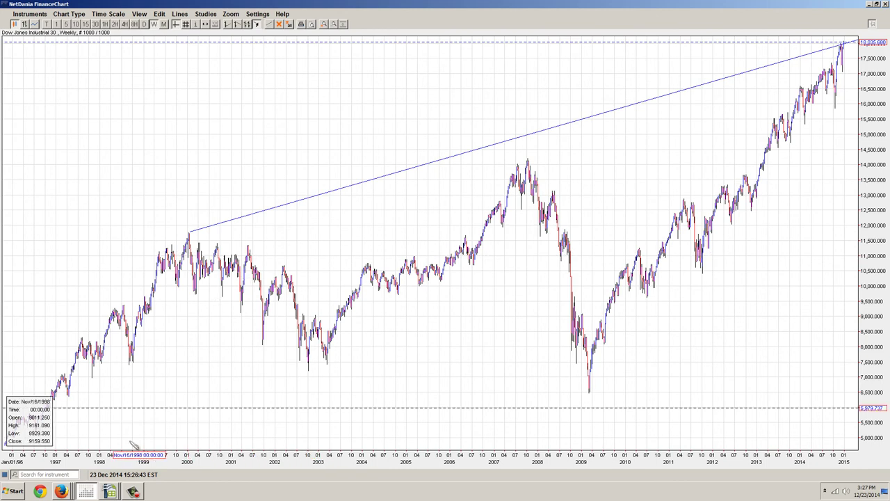
Step: Switch to Firefox and view the Final Q3 GDP contribution chart image
click(63, 492)
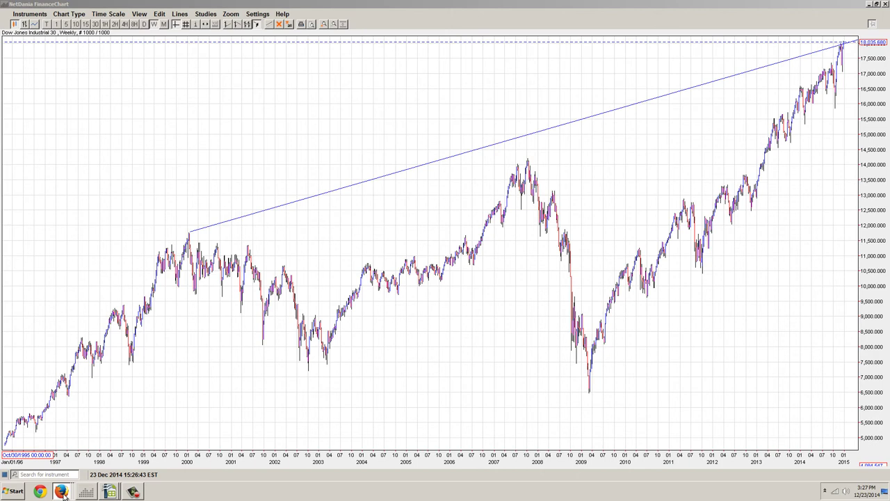
click(61, 491)
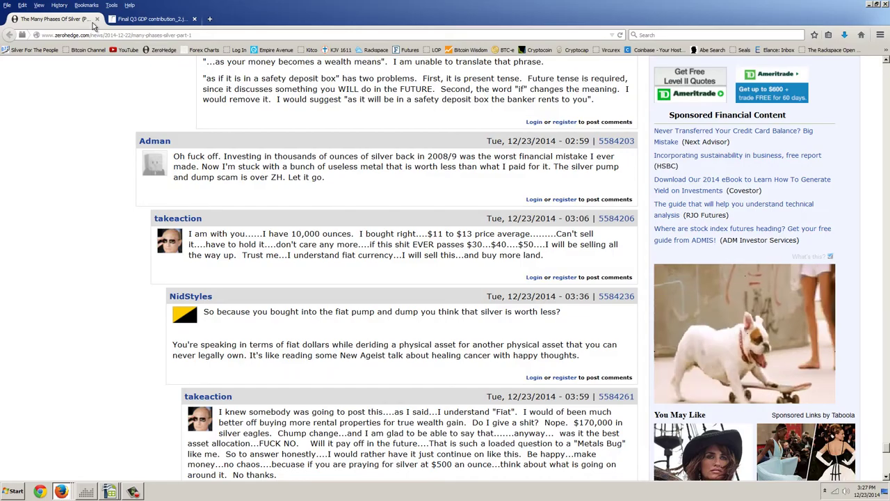
click(142, 22)
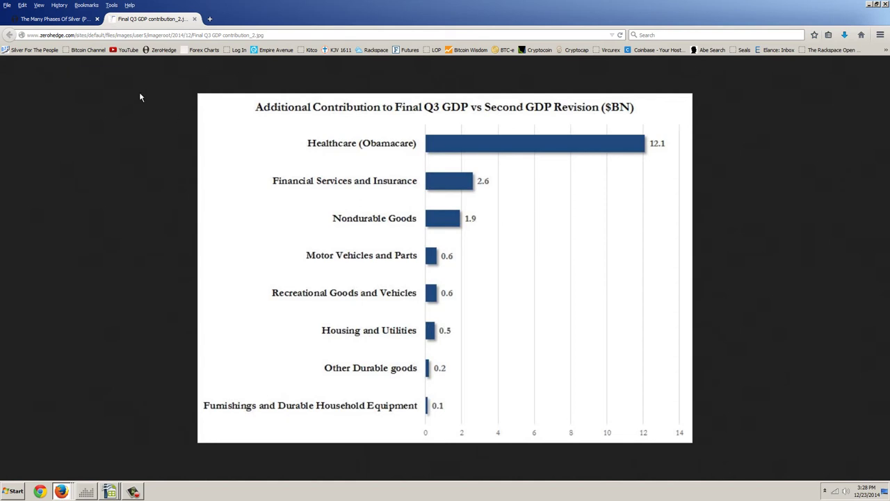
Step: Return to The Many Phases Of Silver page and highlight the "useless metal that is worth less than what I paid for it" and "Let it go" remarks
click(69, 20)
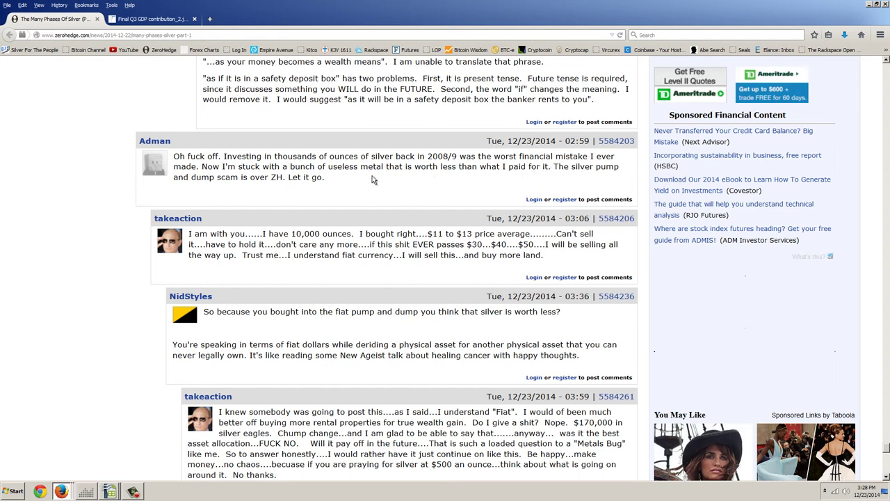
double_click(343, 167)
drag(408, 173, 554, 170)
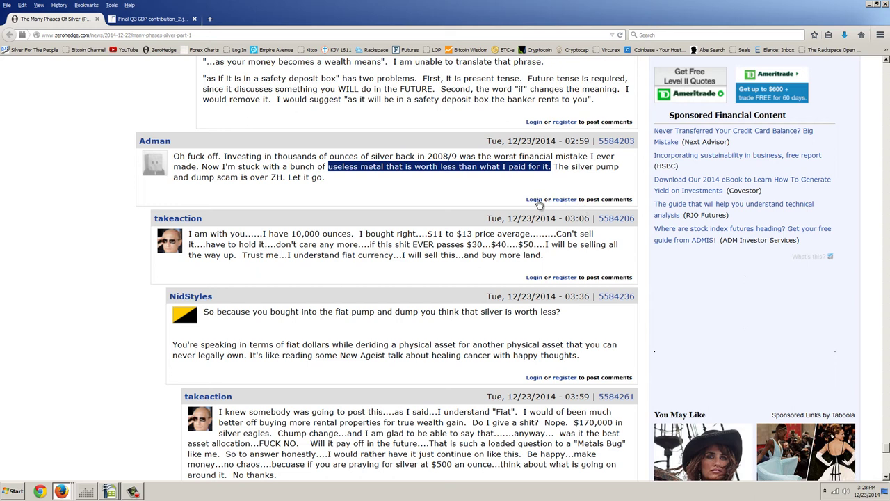
click(489, 180)
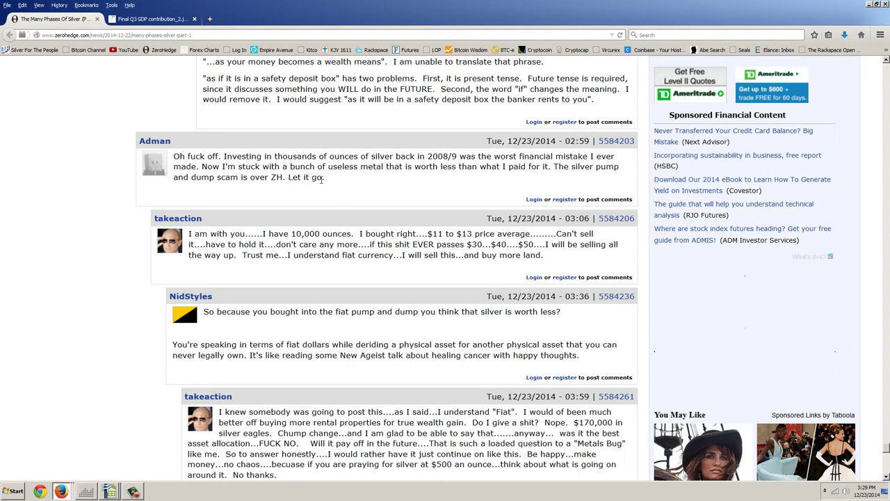
drag(287, 177, 322, 178)
click(363, 183)
Step: Skim the remaining reader comments and go back to the beginning of The Many Phases Of Silver article
scroll(472, 271, down, 3)
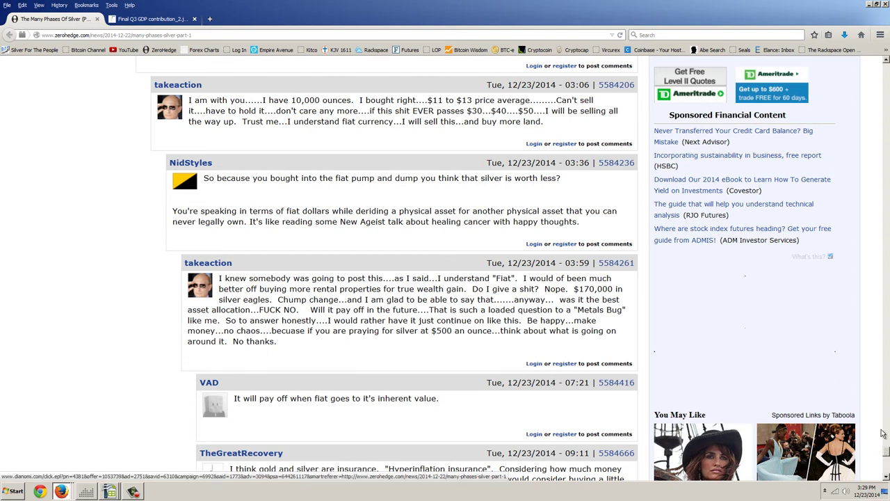
scroll(880, 426, down, 5)
scroll(887, 200, up, 15)
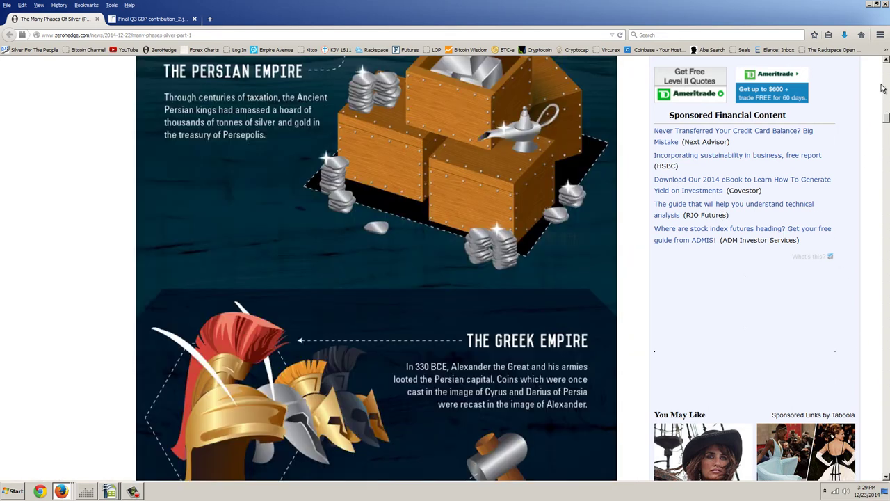
scroll(883, 64, up, 10)
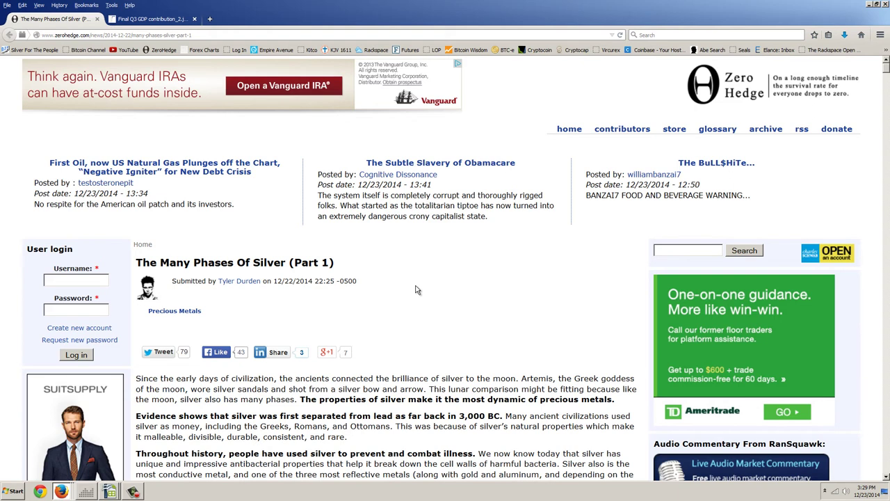
Step: Switch to the elephant.ods spreadsheet in OpenOffice Calc and select the store price of the 2012 elephant
click(110, 491)
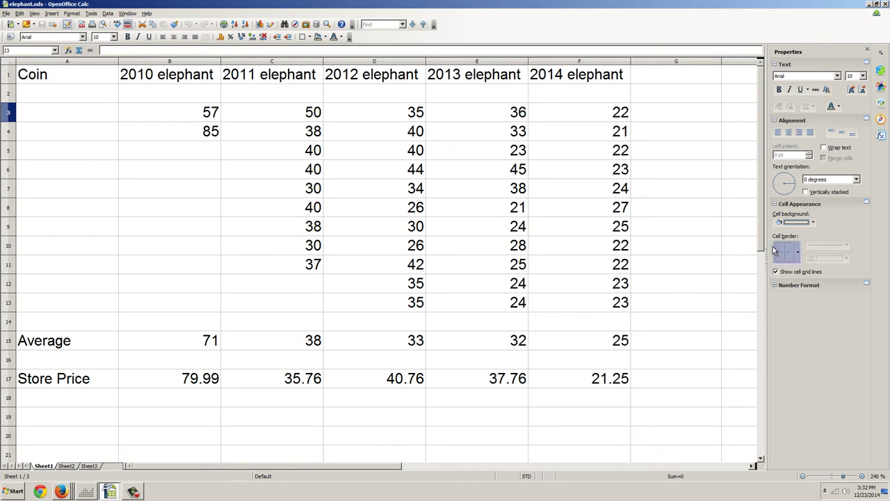
mouse_move(760, 234)
mouse_down()
mouse_move(761, 253)
mouse_move(761, 237)
mouse_up()
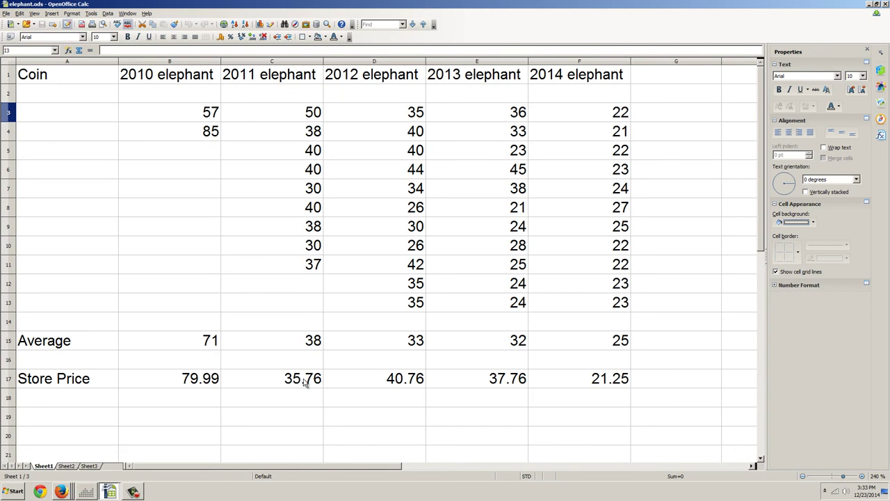
click(379, 387)
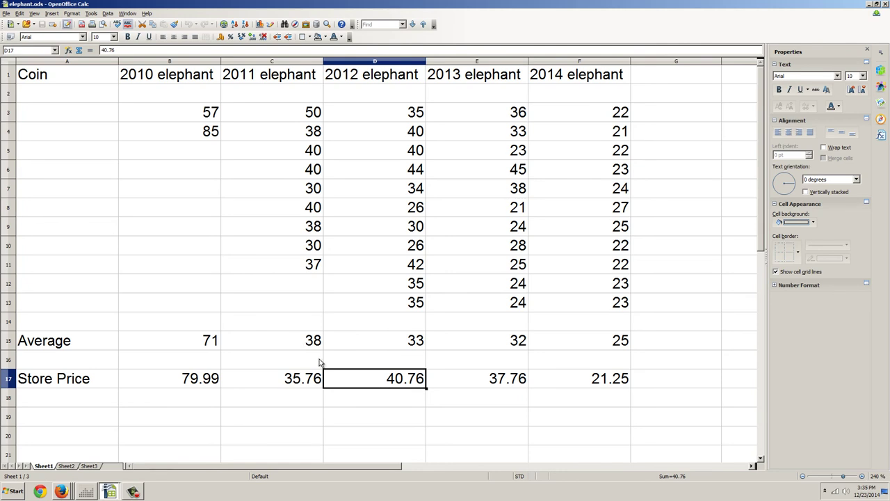
Step: Switch to the APMEX Somalia Elephant Series page in Firefox and highlight the 2015 1 oz coin's check/wire price for 500 or more
click(61, 490)
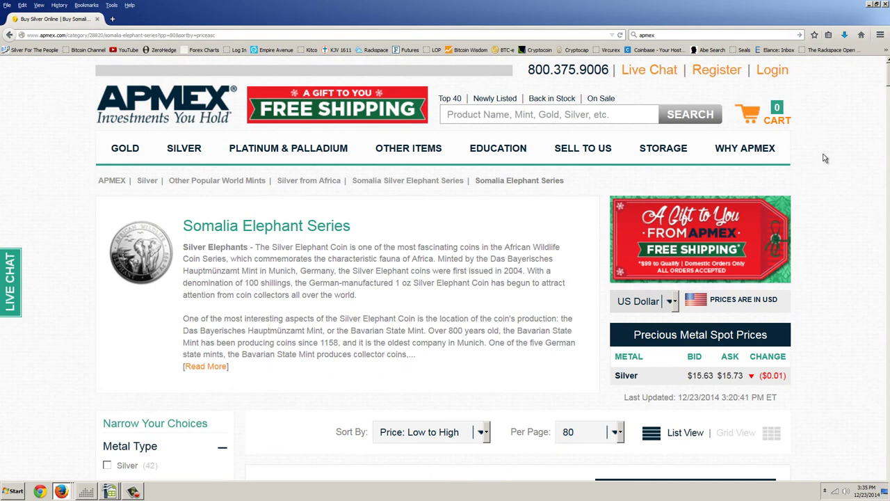
scroll(882, 104, down, 4)
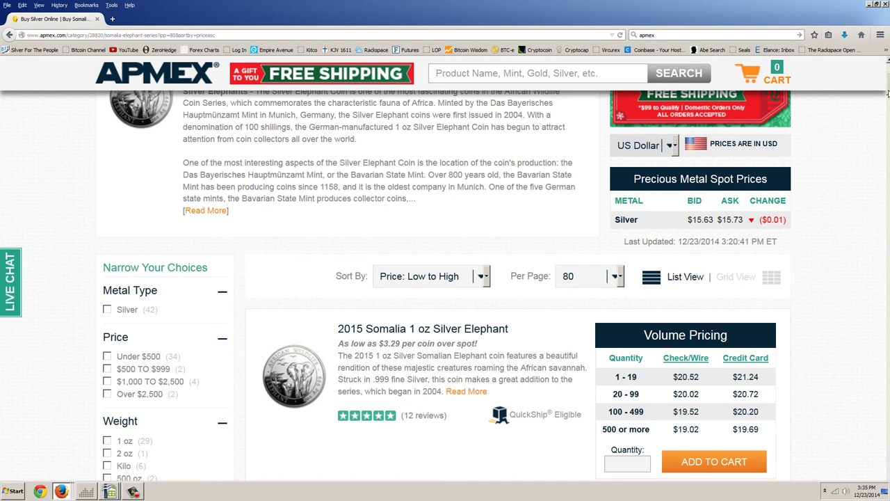
drag(887, 94, 887, 98)
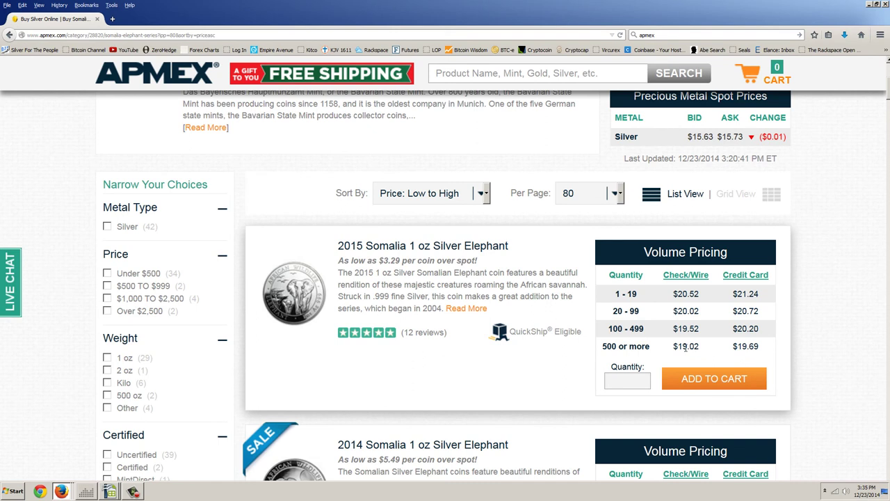
double_click(685, 347)
Step: Examine the prices of the Somalia Silver Elephant listings from the regular 2014 coin through the 2010 BU coin
drag(887, 99, 887, 105)
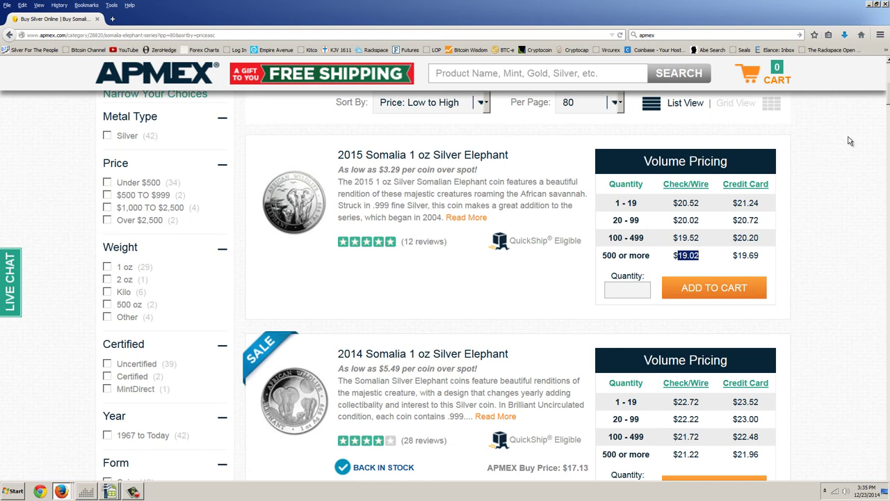
scroll(848, 141, down, 2)
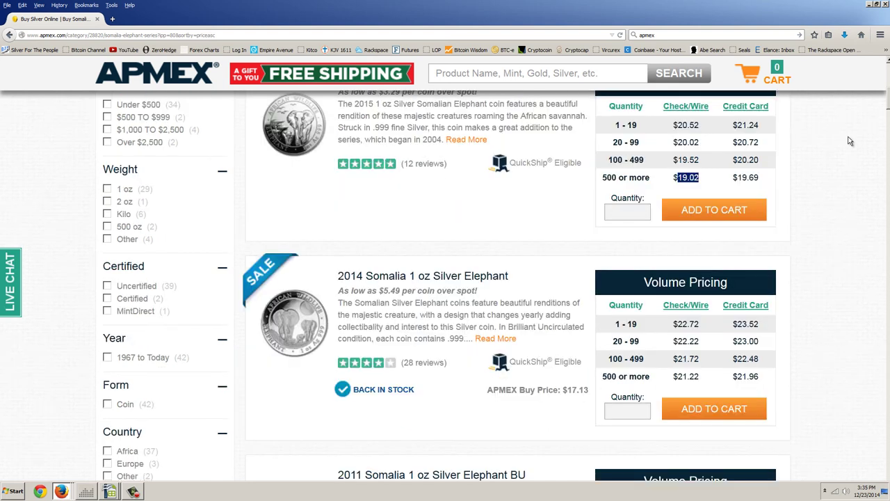
scroll(848, 141, down, 6)
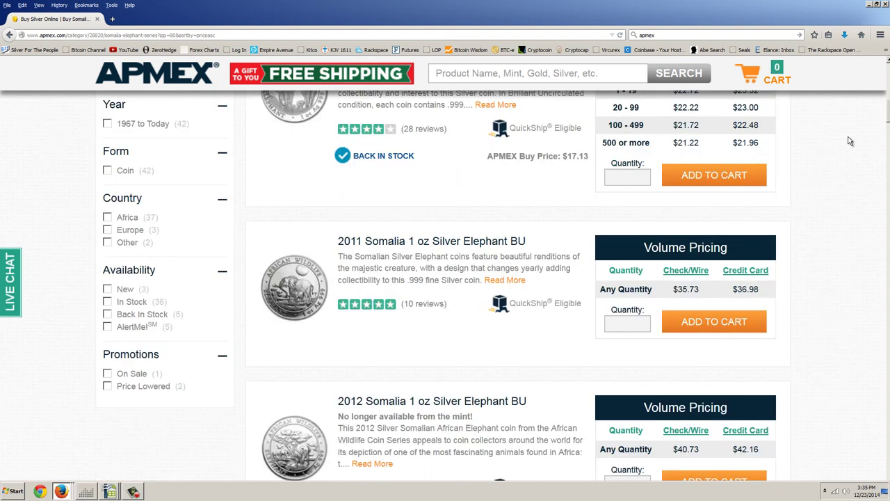
scroll(848, 141, down, 8)
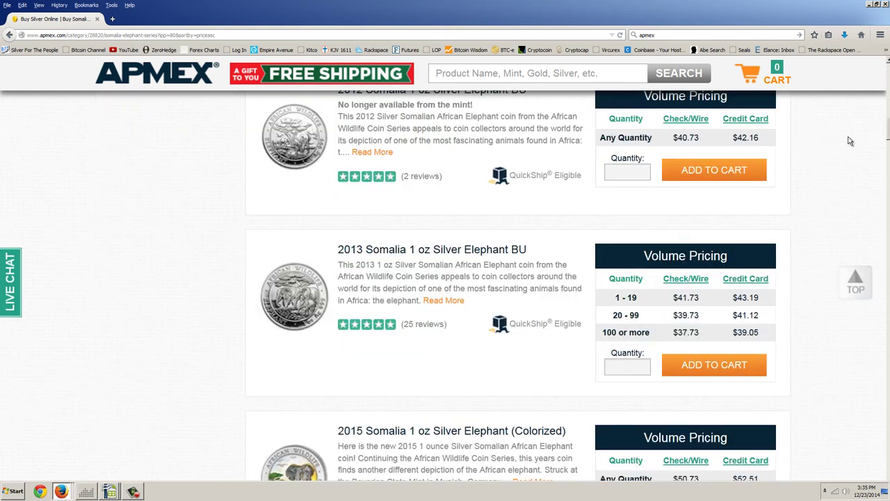
scroll(848, 141, down, 8)
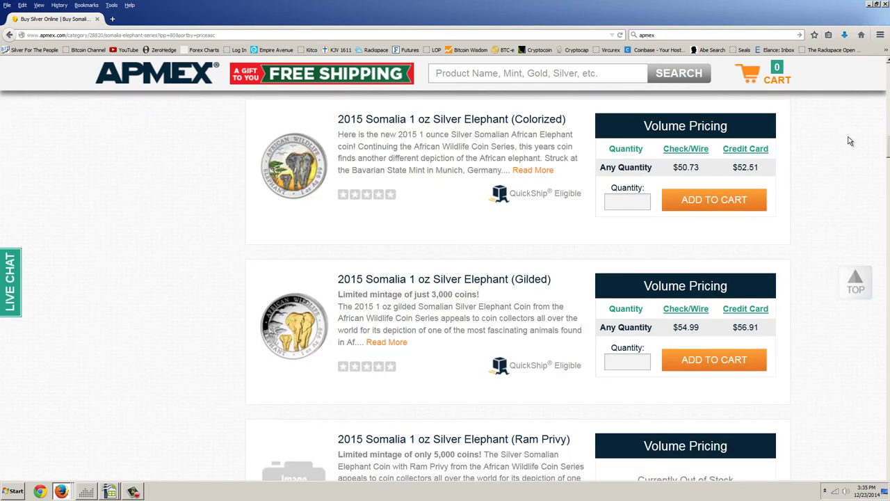
scroll(848, 141, down, 4)
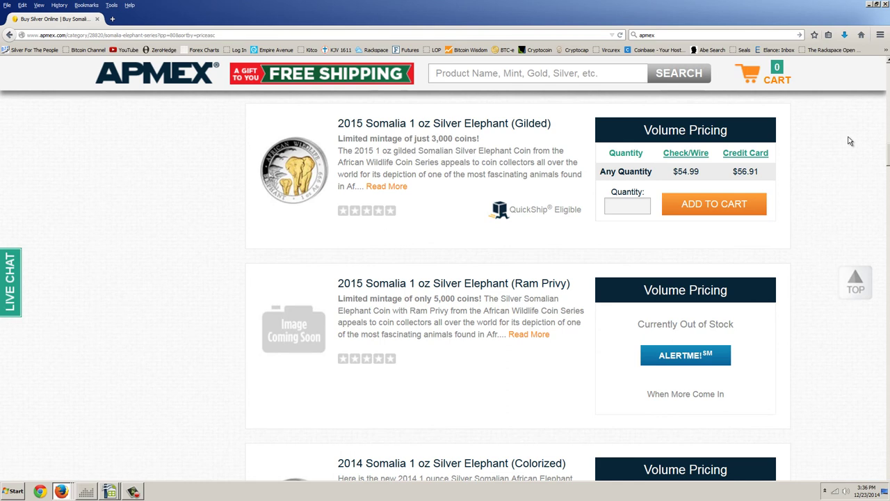
scroll(848, 141, down, 4)
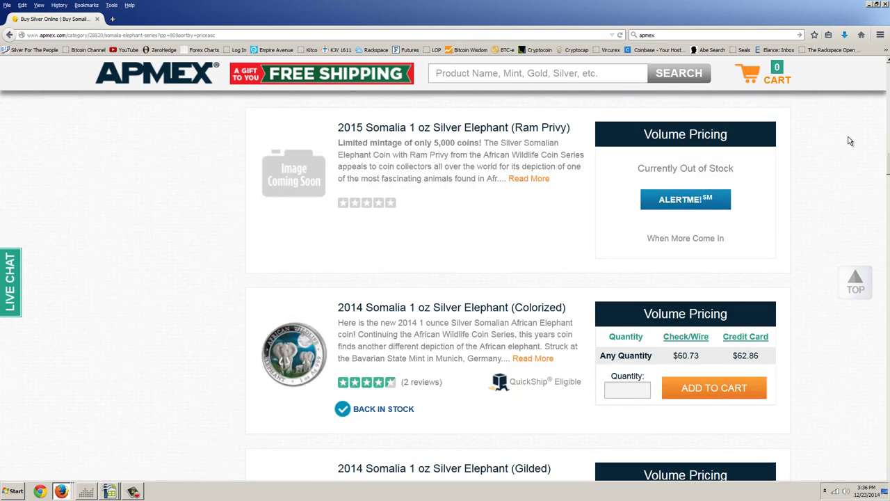
scroll(848, 141, down, 6)
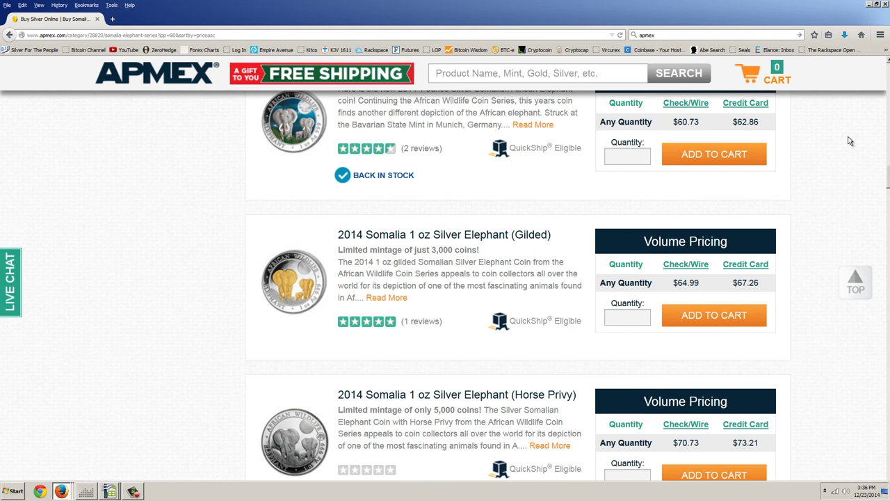
scroll(848, 141, down, 2)
scroll(694, 255, down, 4)
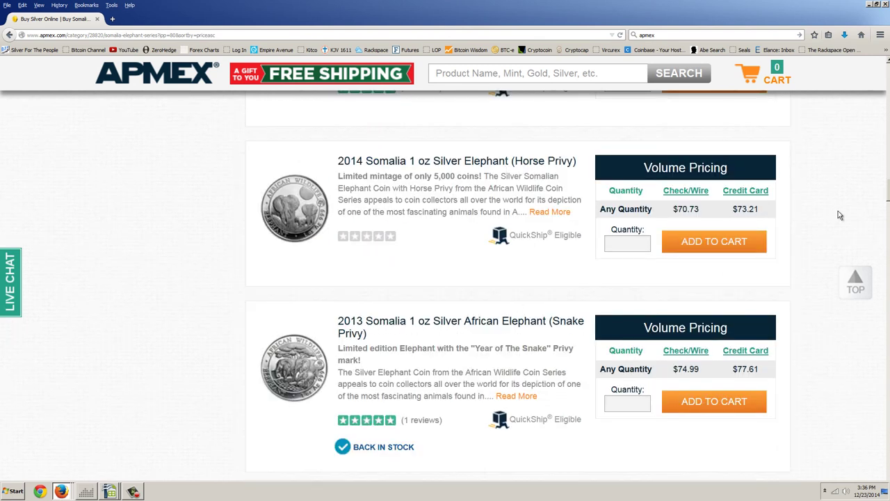
scroll(838, 214, down, 2)
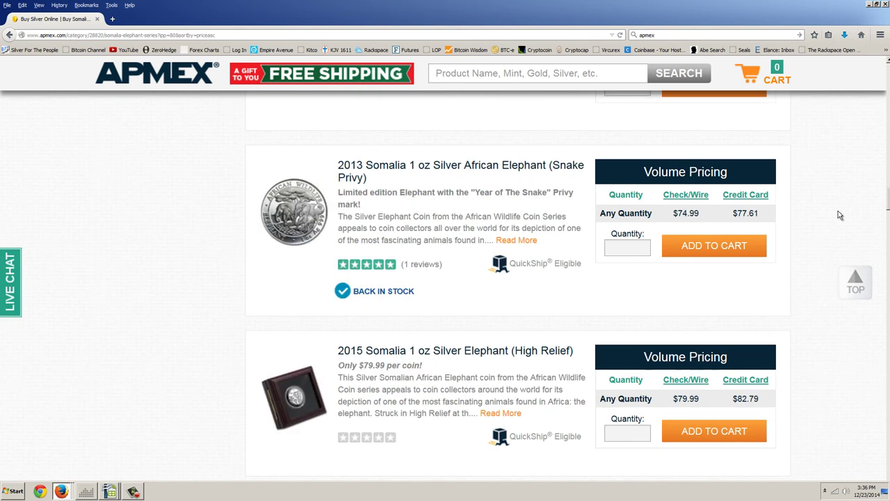
scroll(837, 215, down, 3)
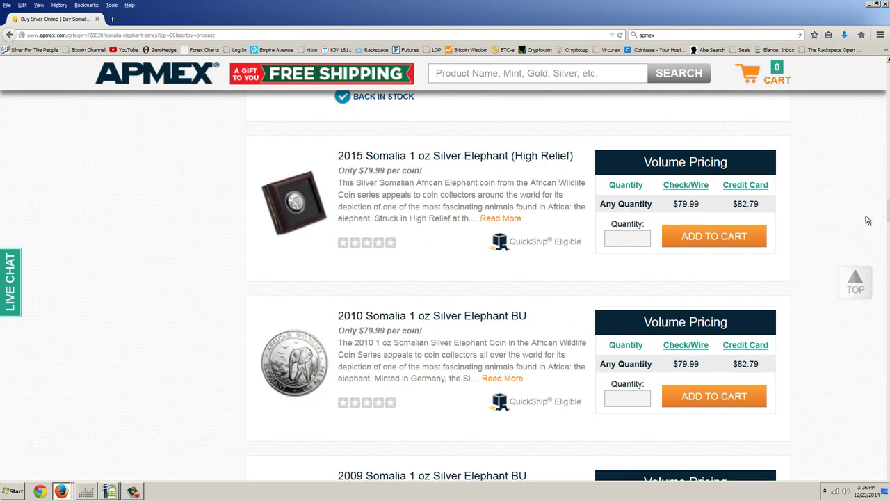
Step: Review the 2010, 2009 and 2008 Silver Elephant BU listings and highlight the 2008 coin's check/wire price
drag(887, 217, 887, 220)
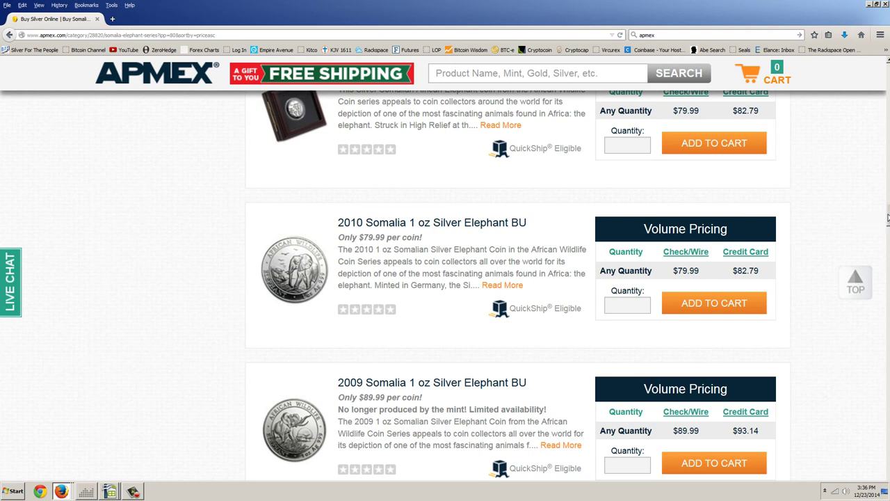
drag(887, 219, 887, 221)
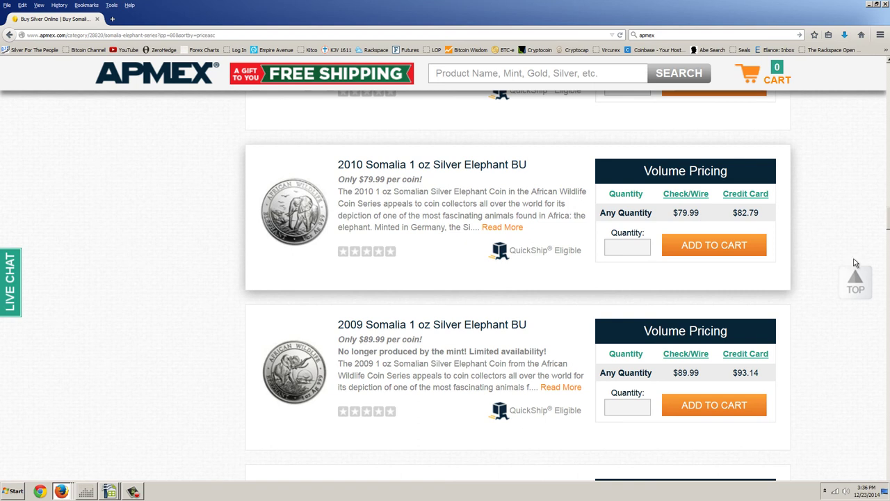
drag(886, 227, 887, 230)
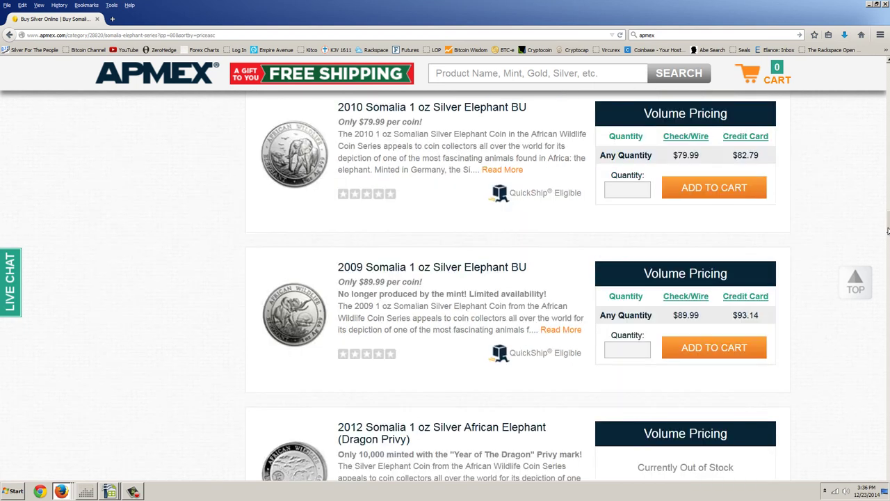
scroll(887, 230, down, 1)
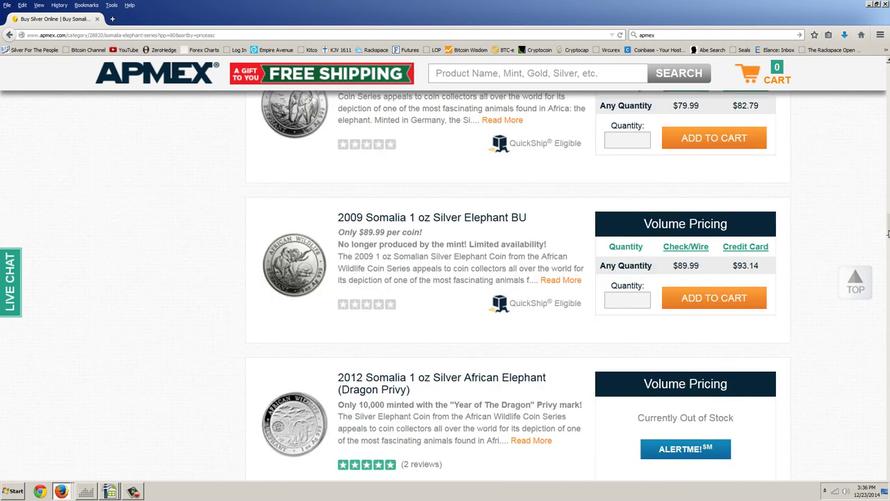
drag(888, 230, 887, 267)
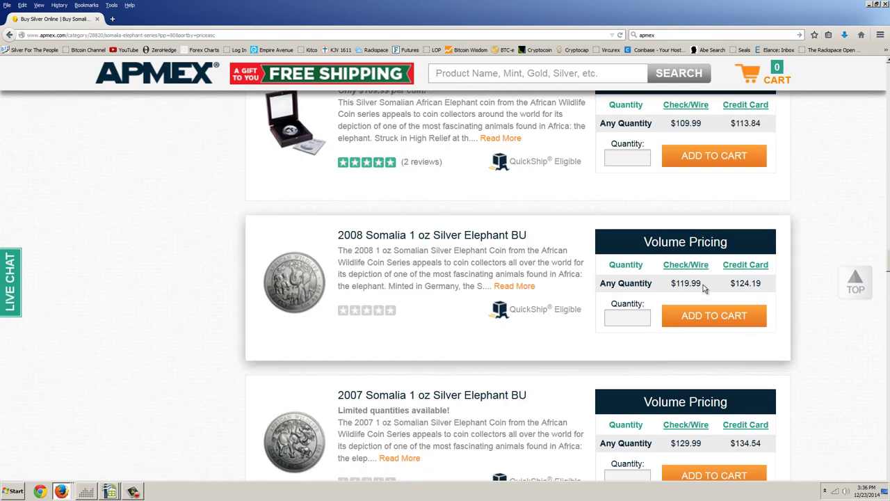
drag(702, 286, 674, 286)
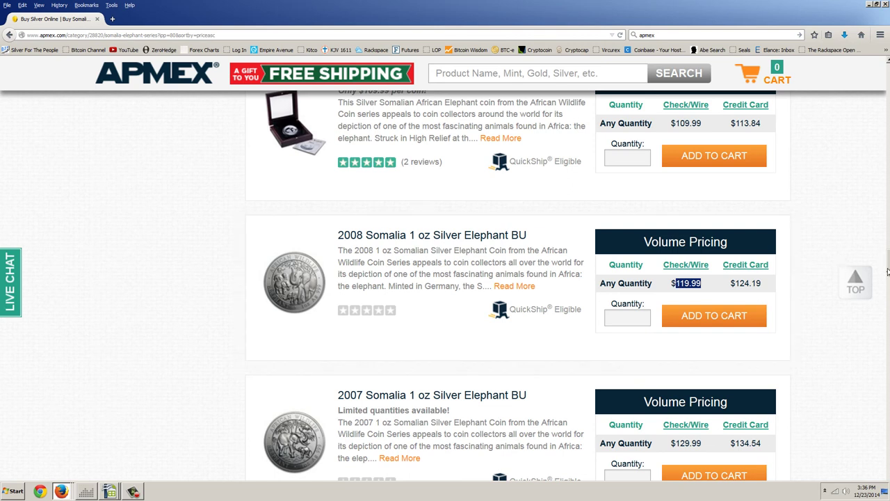
Step: Review the APMEX elephant listings from the 2007 BU coin onward and highlight the 2005 Silver Elephant BU coin's check/wire price
drag(887, 267, 887, 271)
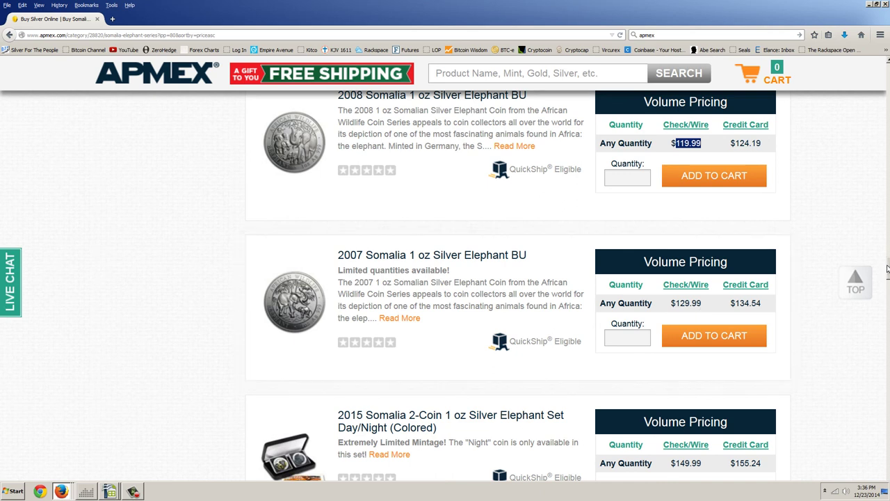
scroll(887, 278, down, 5)
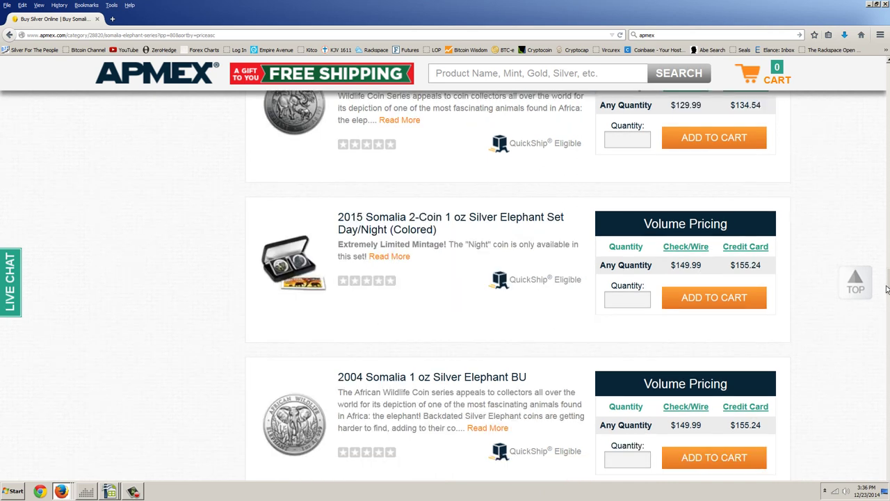
scroll(887, 289, down, 4)
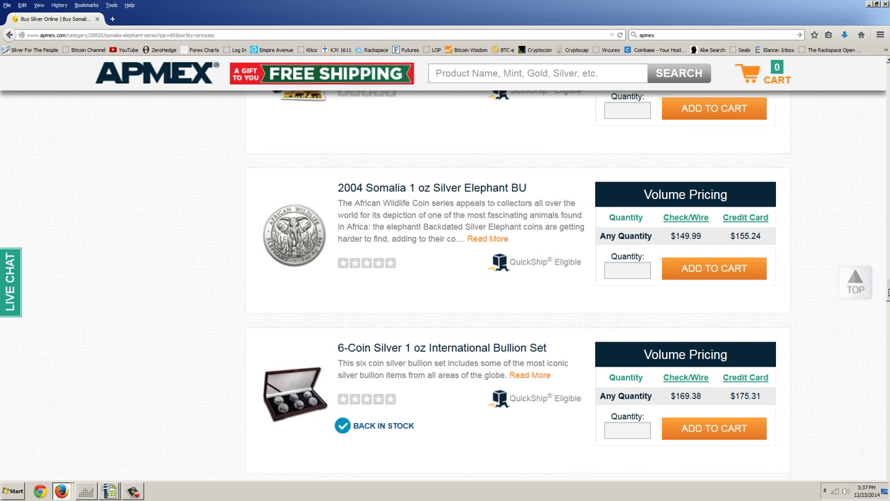
scroll(887, 285, down, 4)
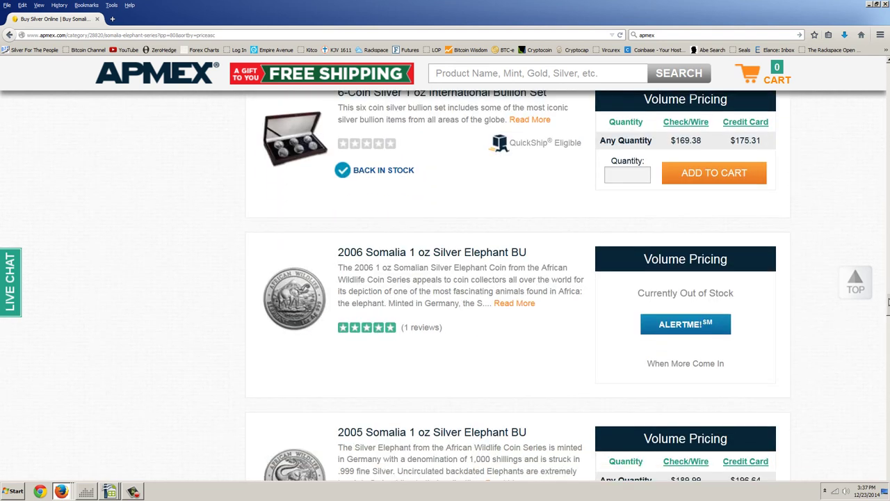
scroll(887, 306, down, 3)
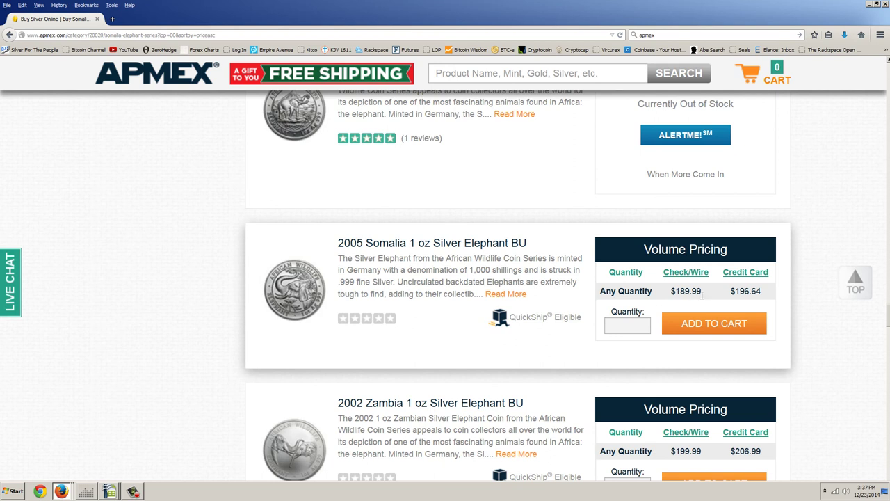
drag(701, 293, 675, 291)
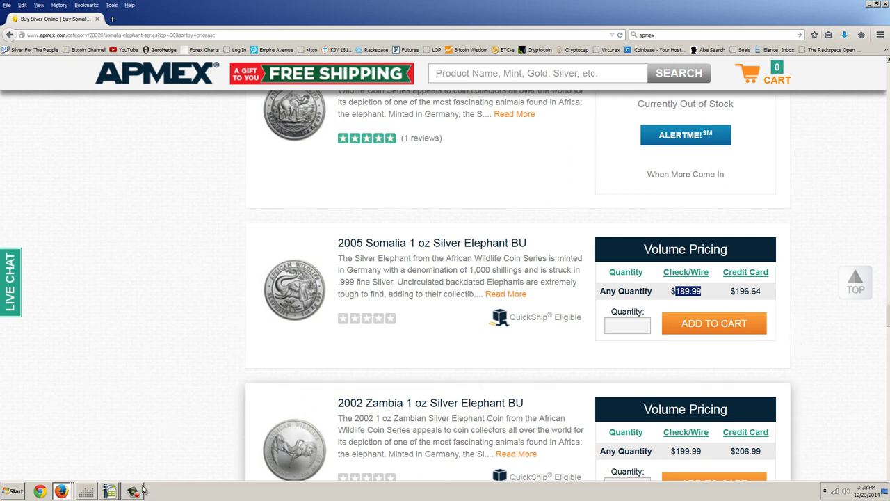
Step: Switch to the koala.ods spreadsheet in OpenOffice Calc and select the average price of each Koala coin from 2008 through 2014 in turn
click(110, 492)
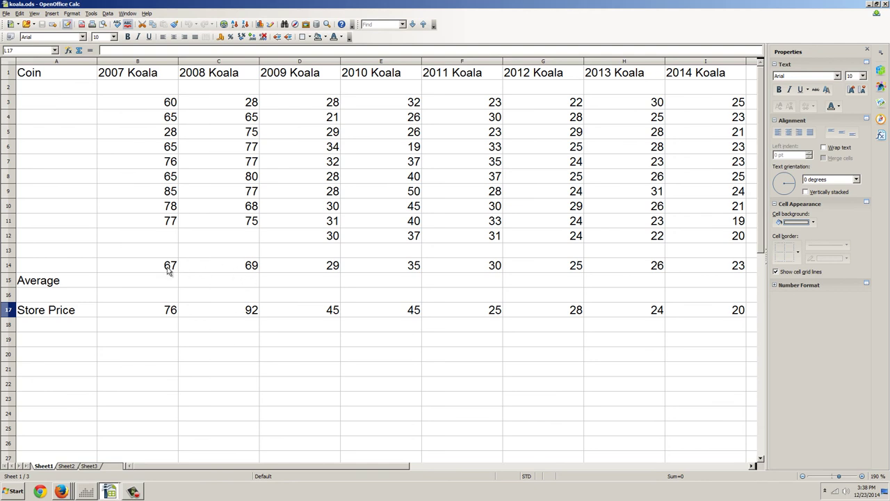
click(221, 268)
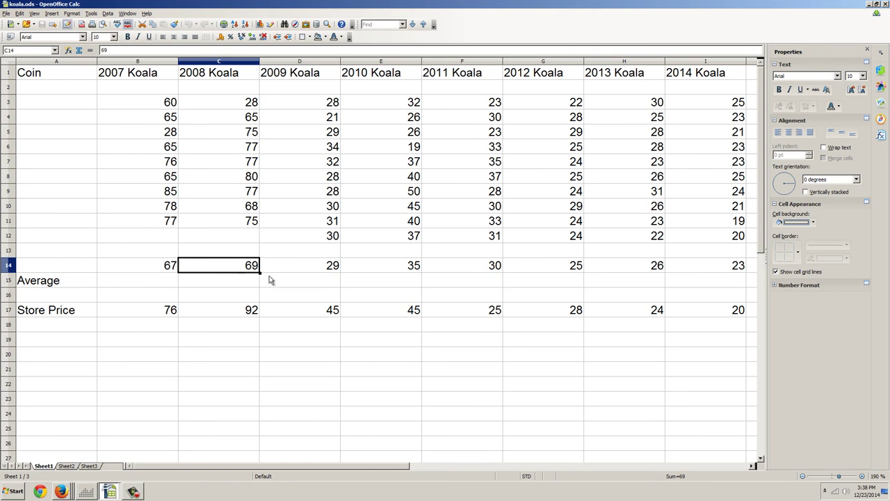
click(312, 269)
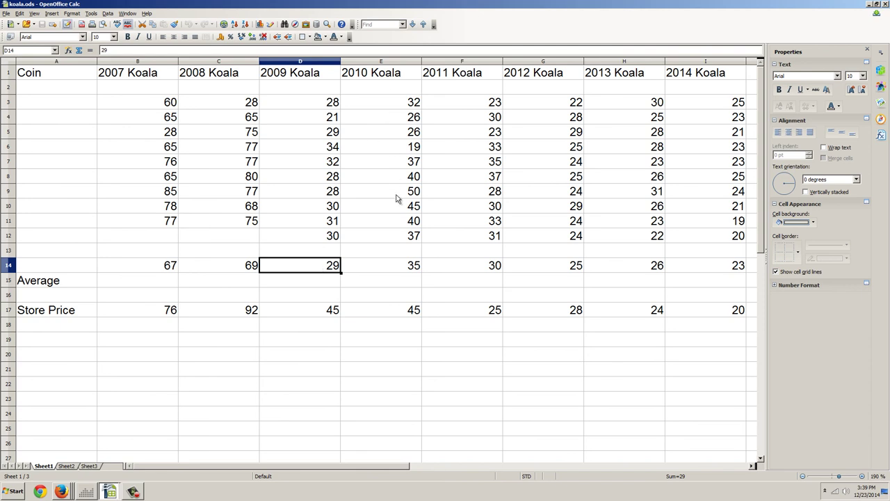
click(391, 269)
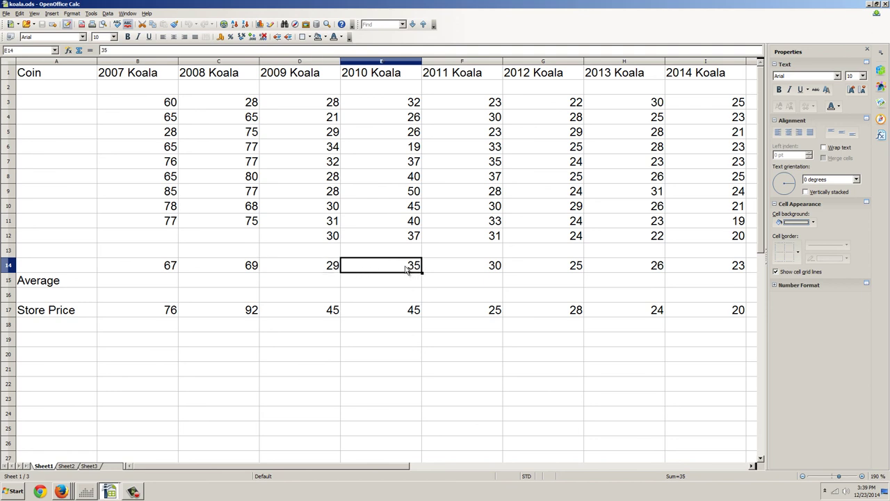
click(464, 265)
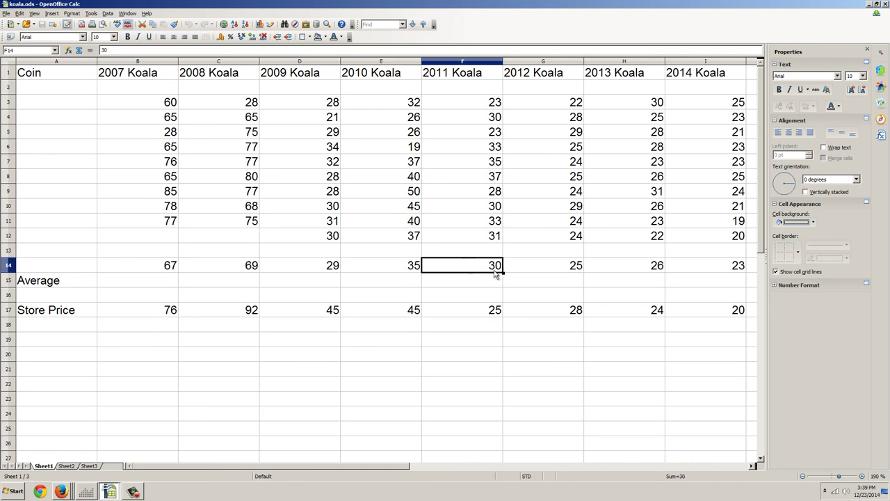
click(545, 268)
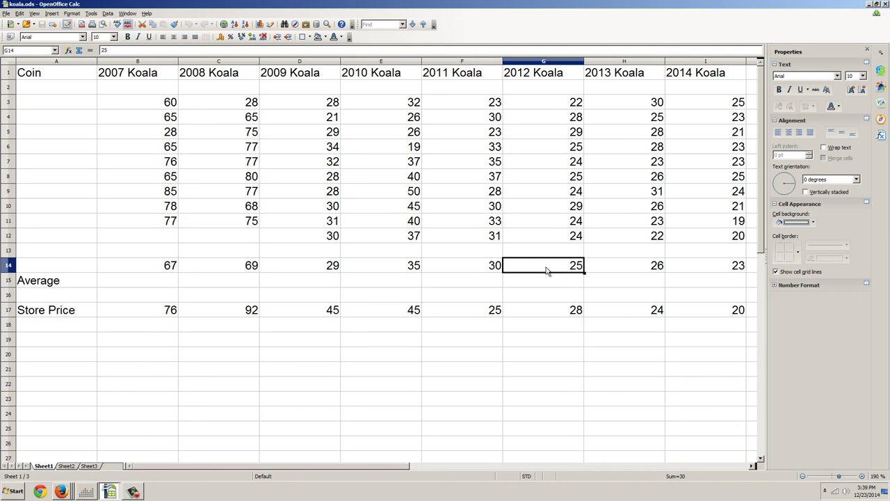
click(618, 269)
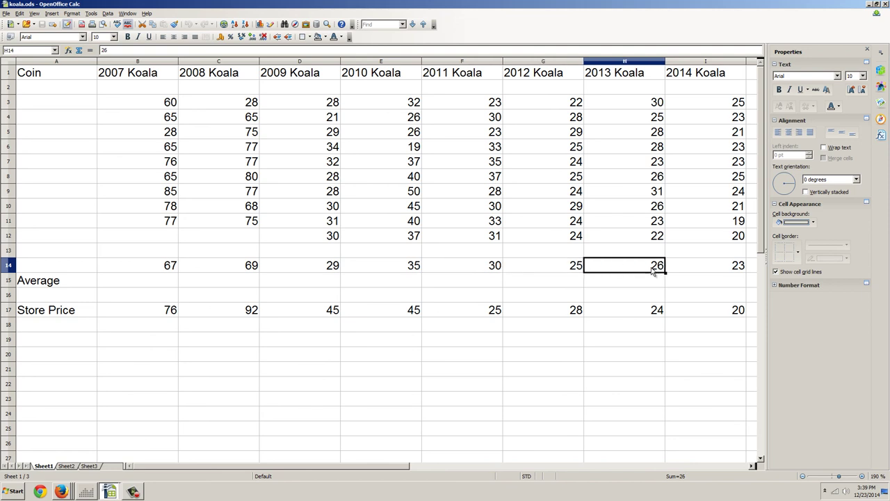
click(693, 267)
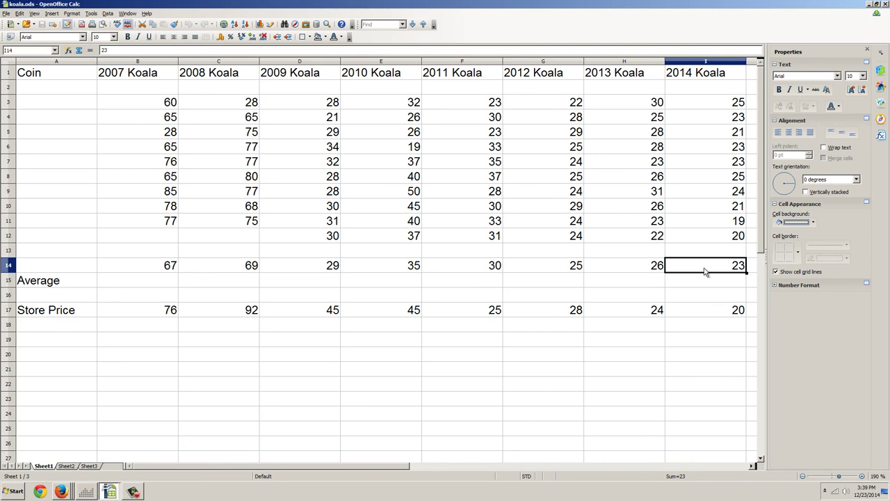
Step: Recheck the average prices of the 2013 and 2012 Koalas, finishing with the 2011 Koala's average selected
click(633, 269)
click(571, 269)
click(622, 271)
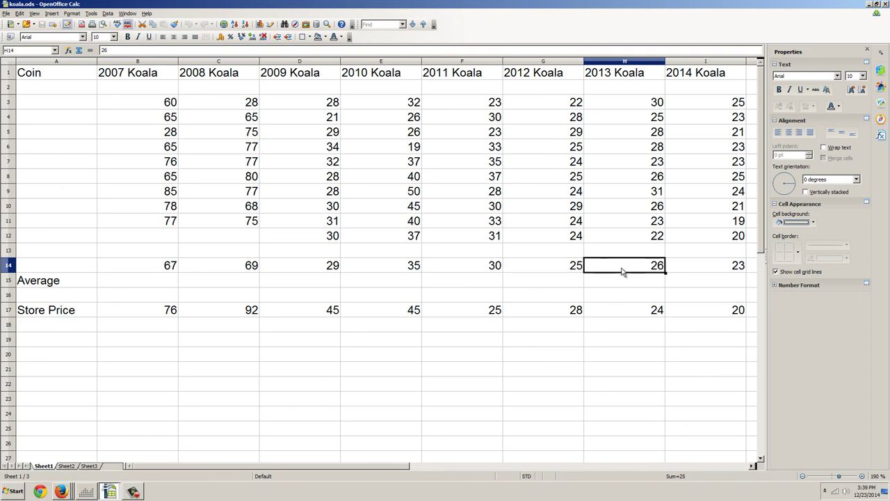
click(464, 267)
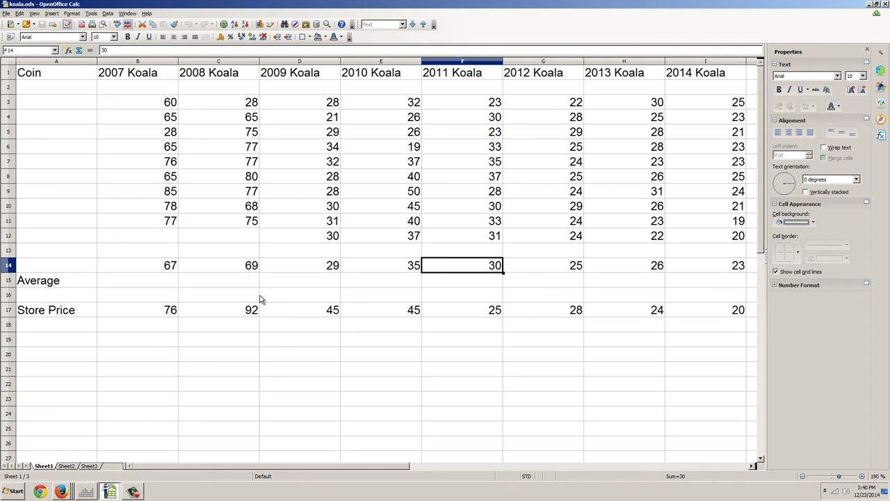
Step: Go through the Koala store prices year by year from 2007 to 2014, skipping 2012, and return to the 2011 store price
click(164, 310)
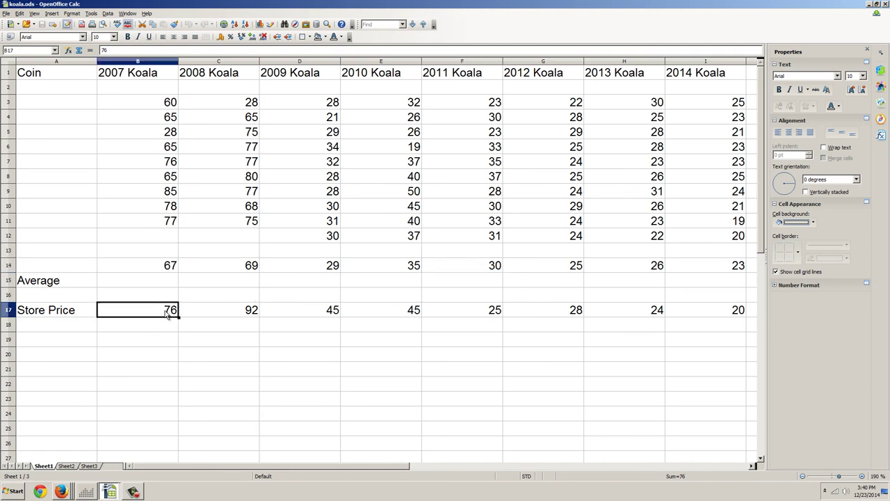
click(234, 313)
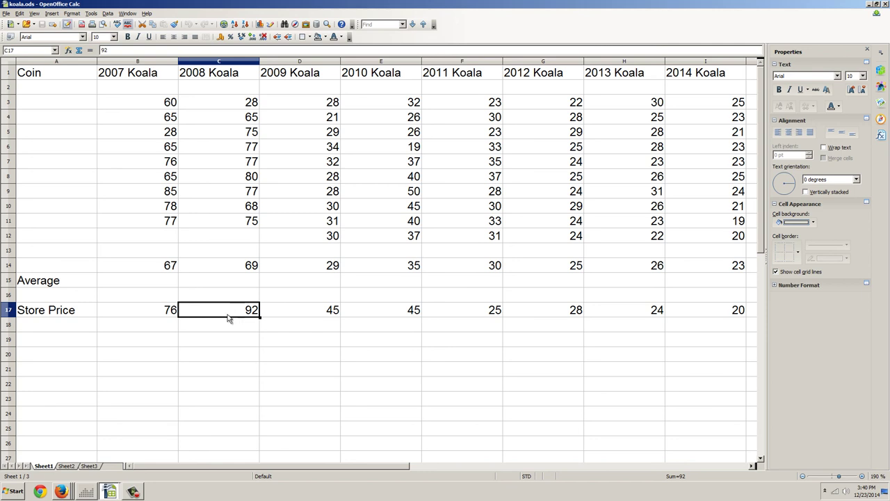
click(306, 311)
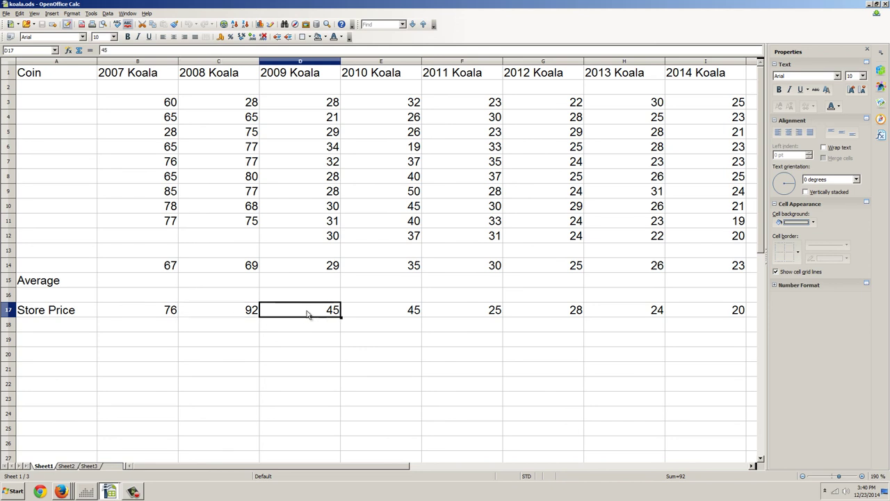
click(391, 314)
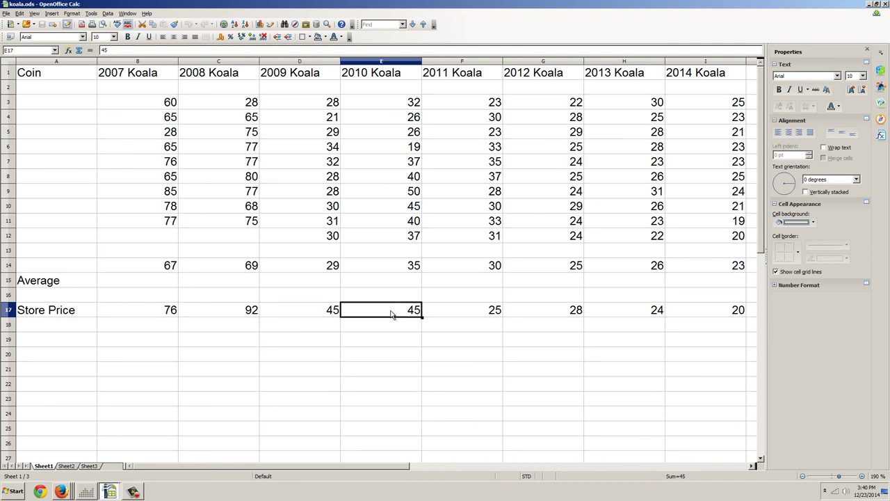
click(473, 314)
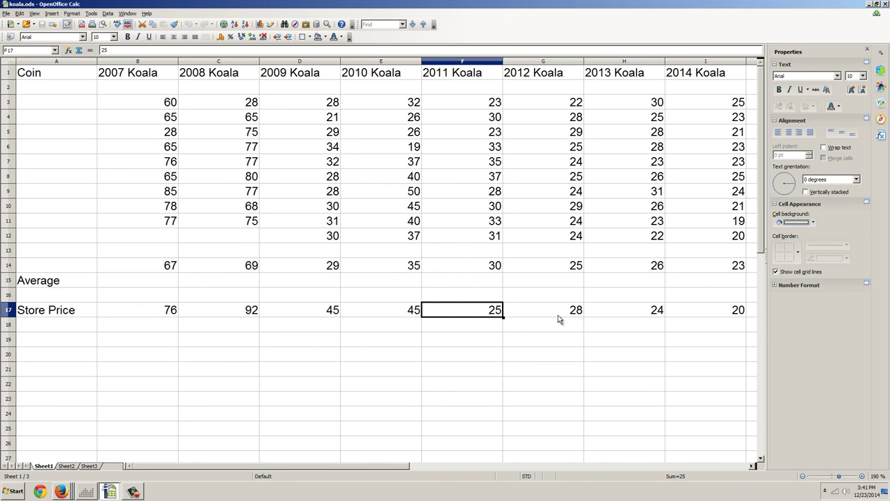
click(638, 312)
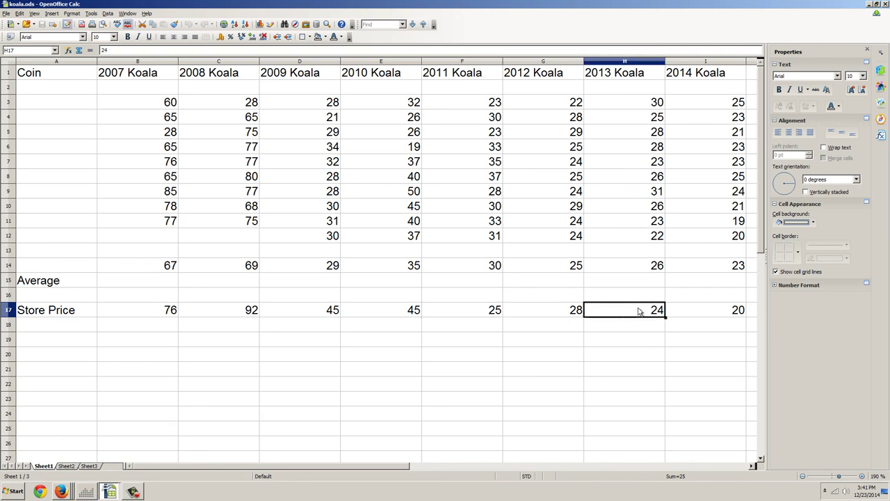
click(695, 314)
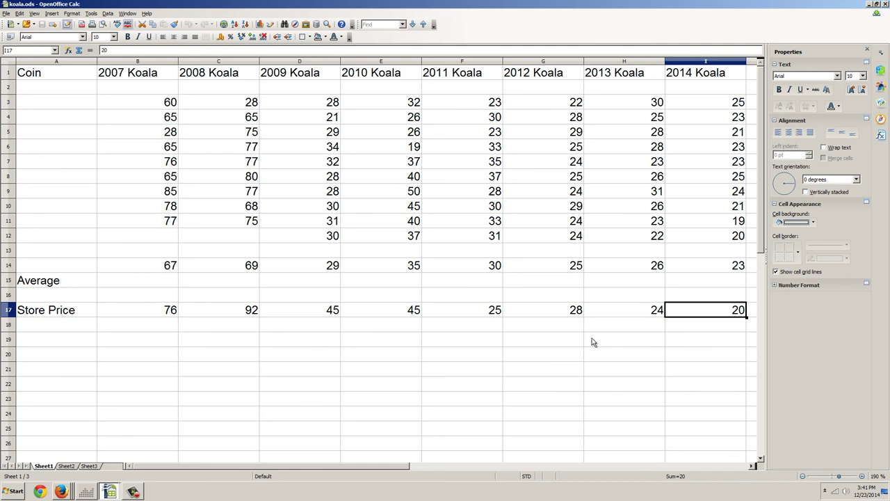
click(474, 313)
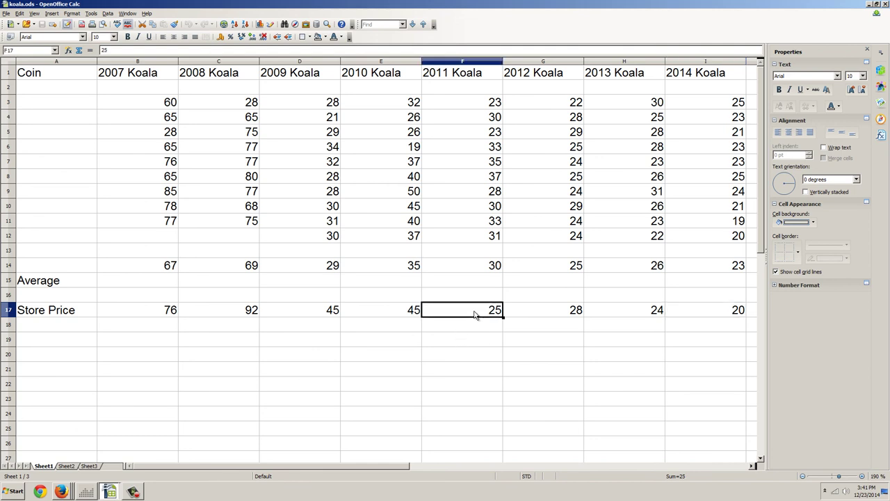